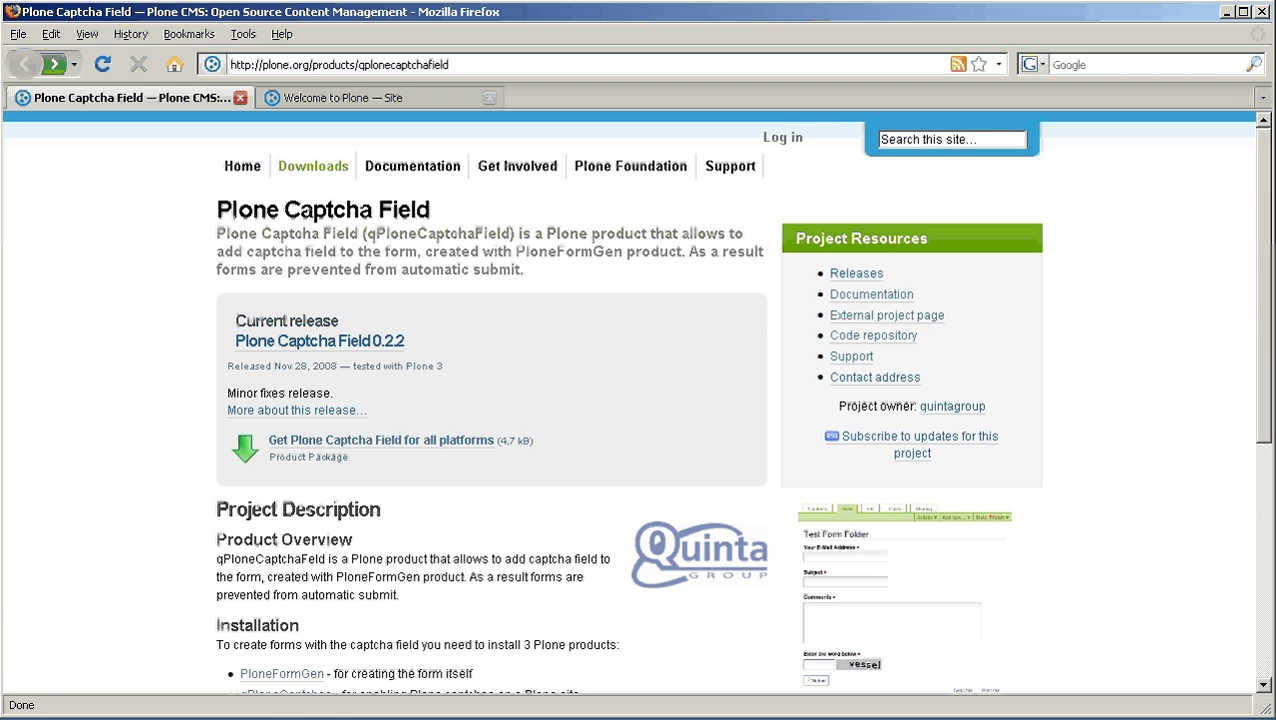
# Step: Download the Plone Captcha Field 0.2.2 package for all platforms and extract the archive into its own folder on the desktop
pyautogui.click(450, 447)
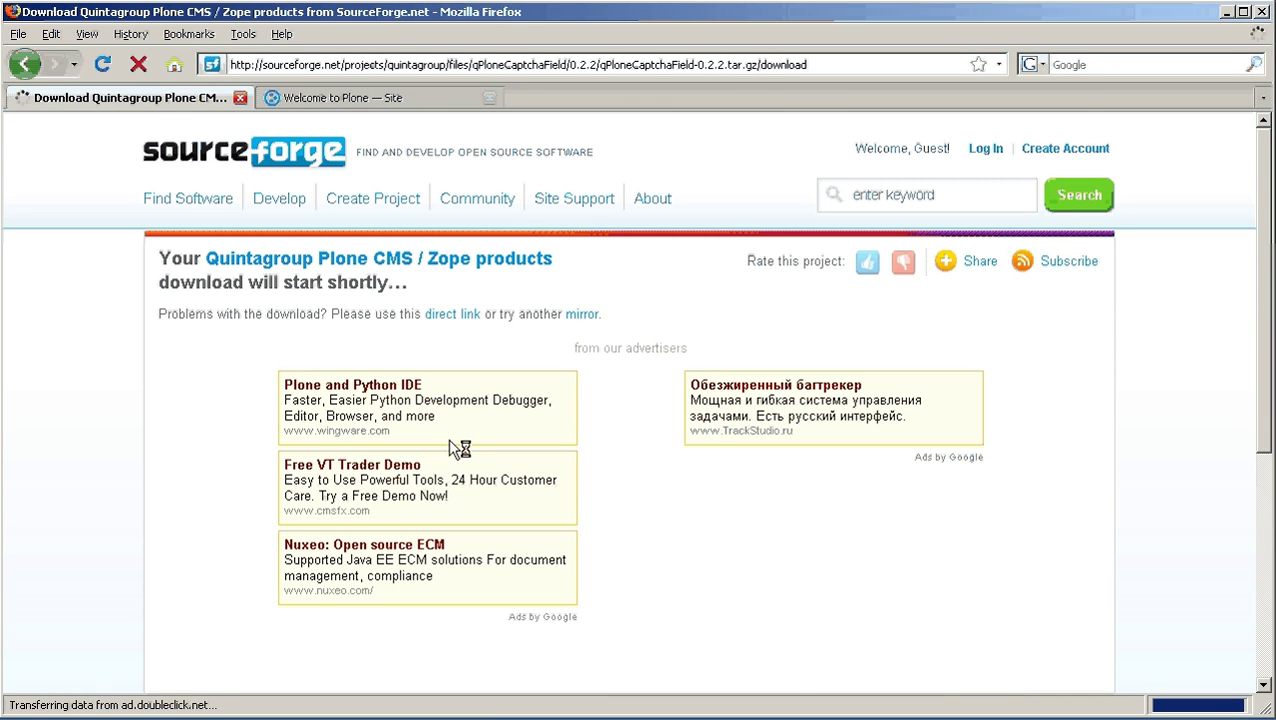
pyautogui.click(584, 599)
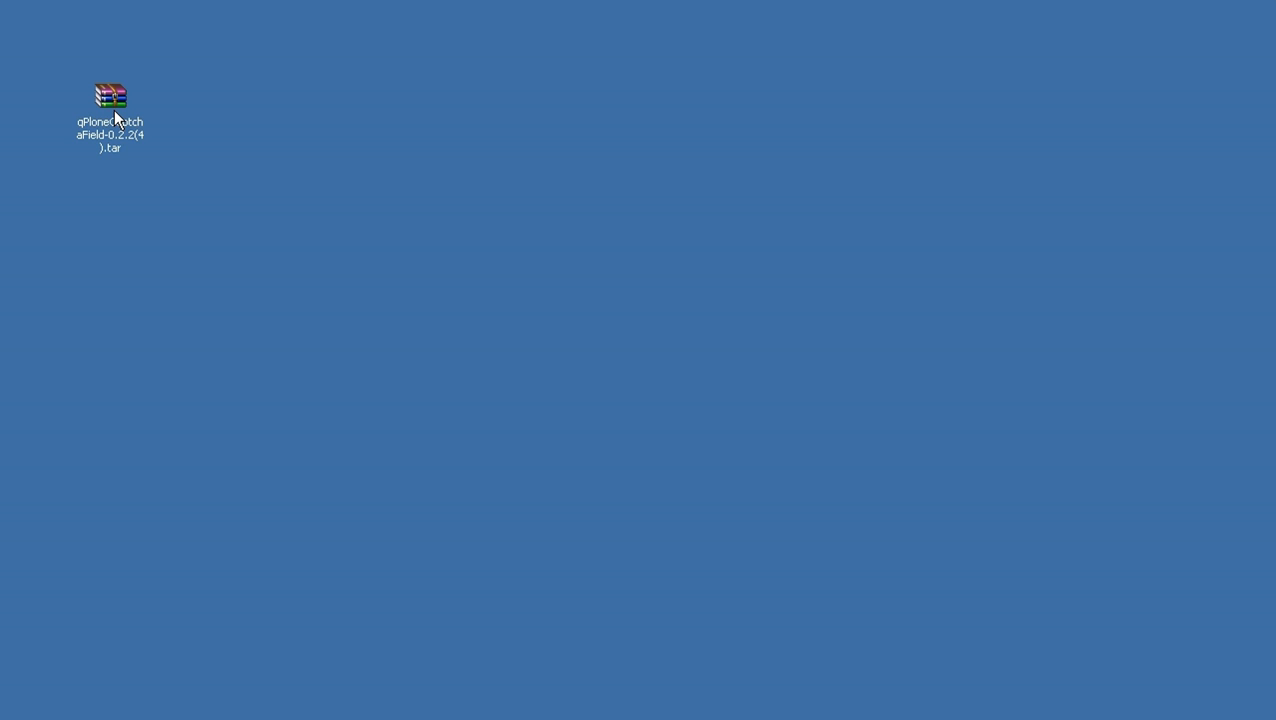
pyautogui.click(114, 110)
pyautogui.rightClick(114, 110)
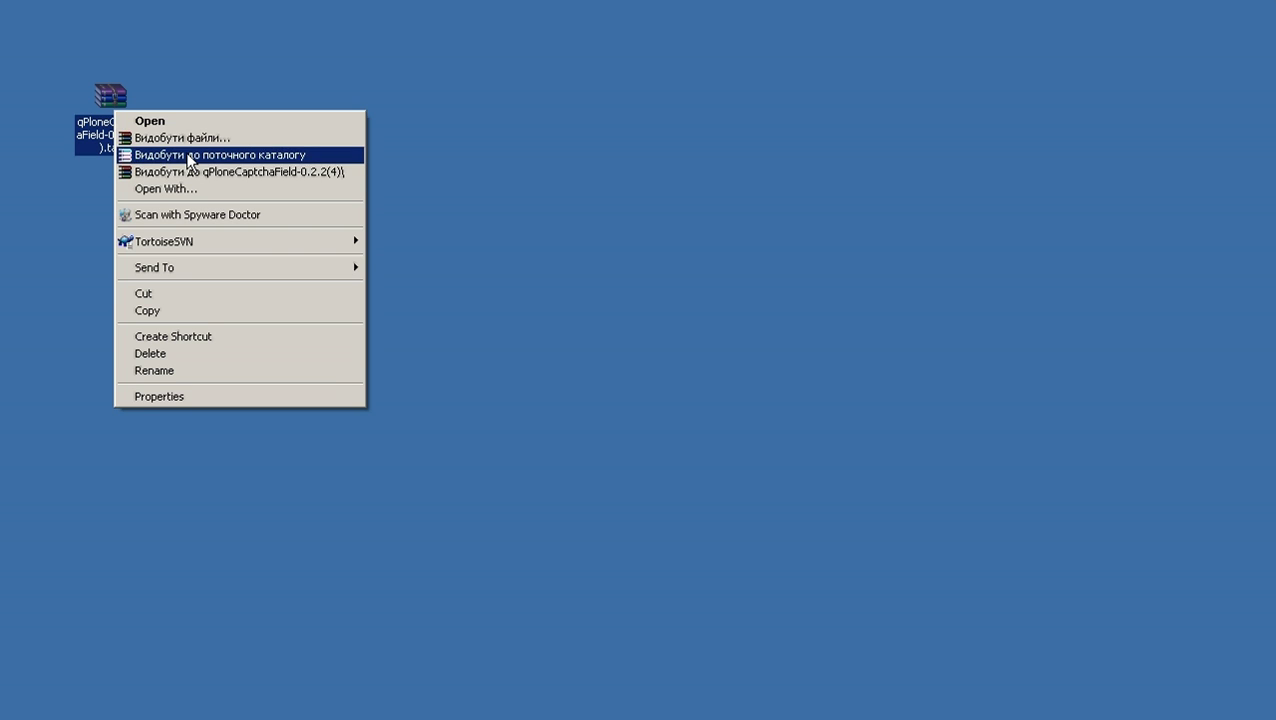
pyautogui.click(188, 140)
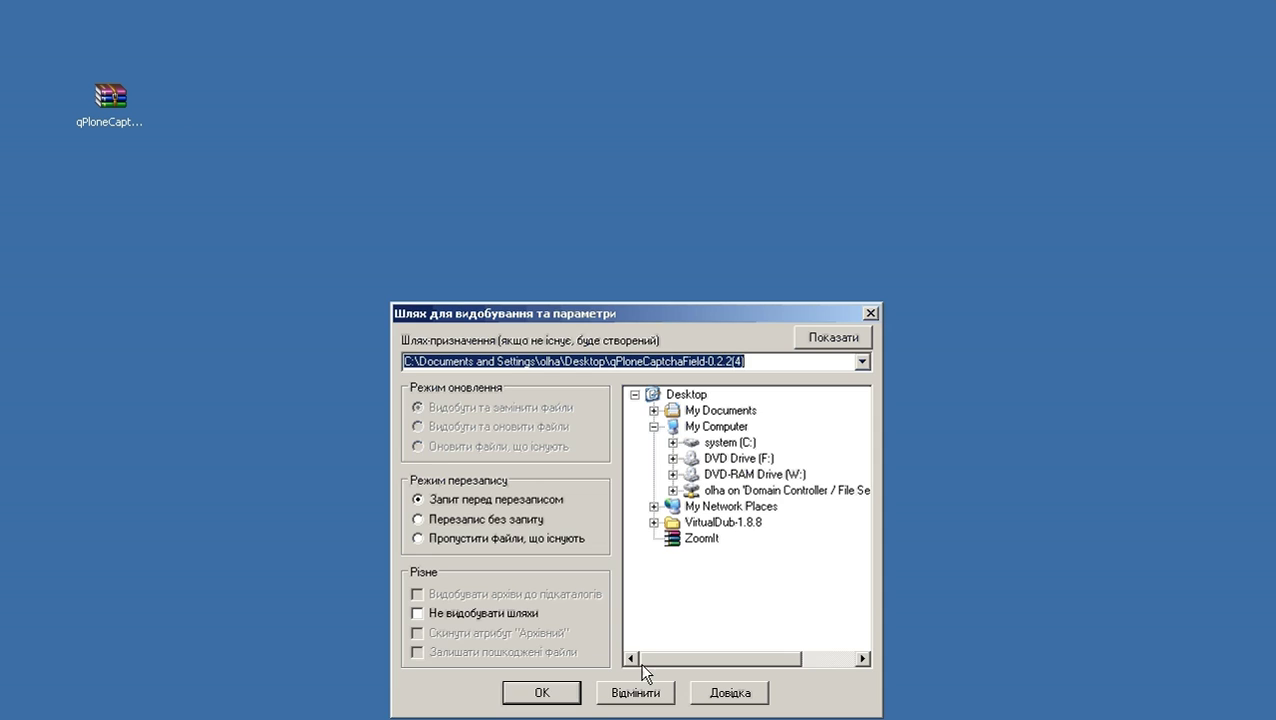
pyautogui.click(564, 699)
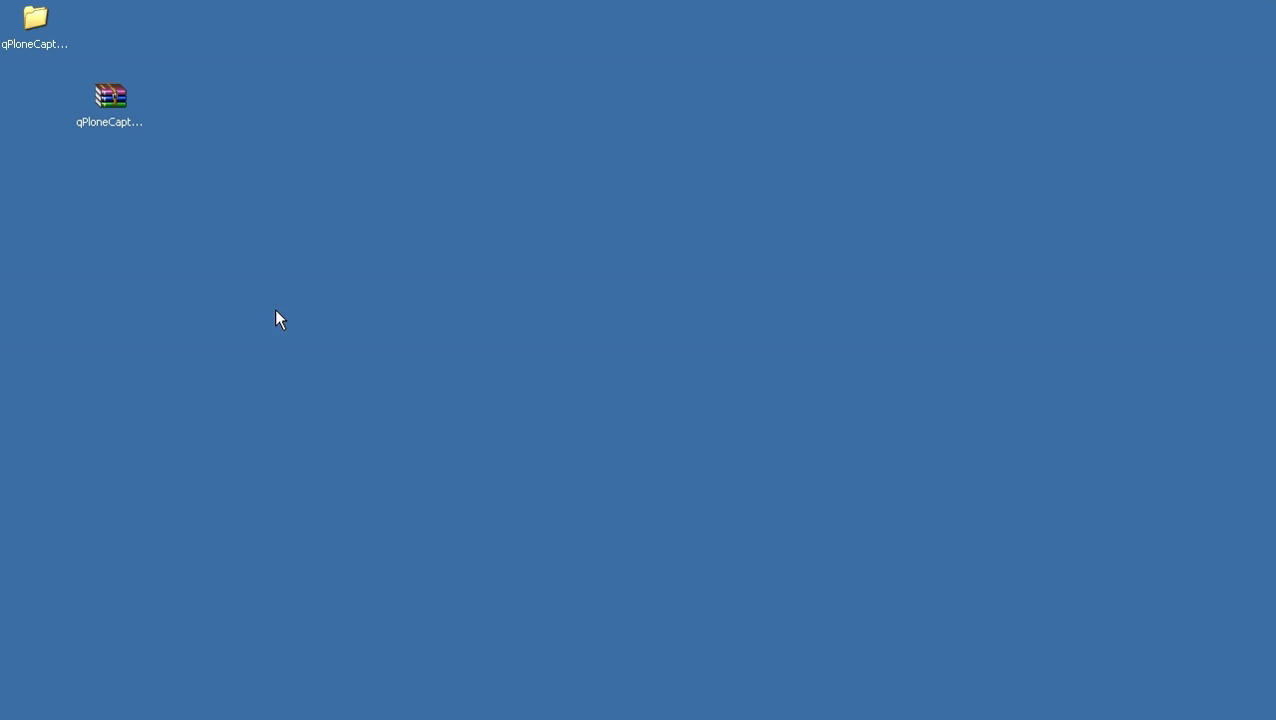
# Step: Place the extracted folder beside the archive on the desktop, then open it and select the qPloneCaptchaField folder inside
pyautogui.moveTo(222, 120); pyautogui.dragTo(222, 120)
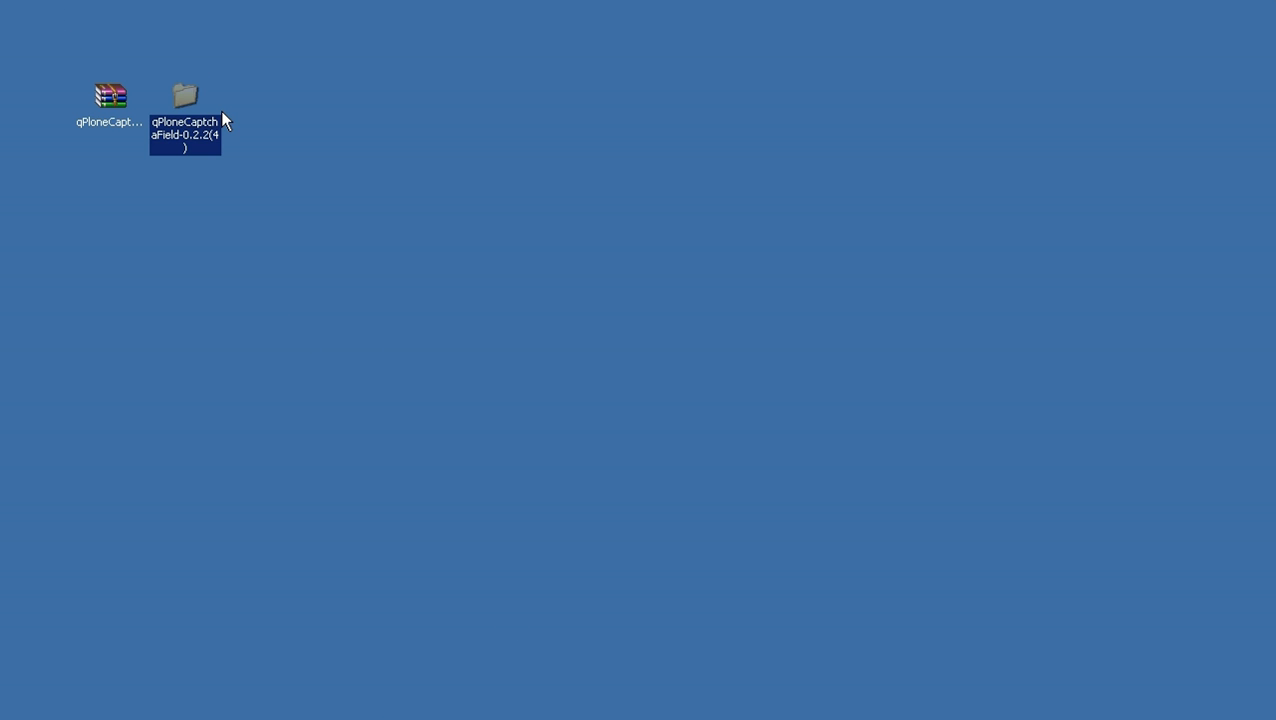
pyautogui.doubleClick(188, 117)
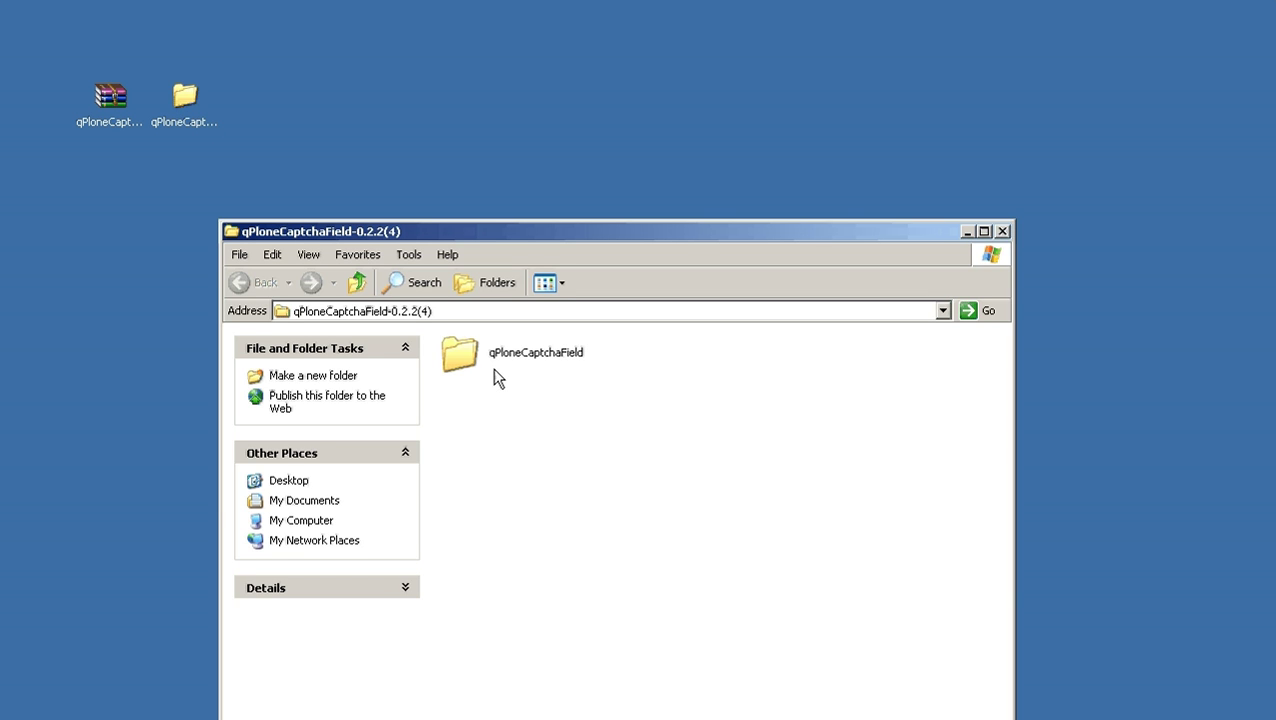
pyautogui.moveTo(527, 238); pyautogui.dragTo(476, 96)
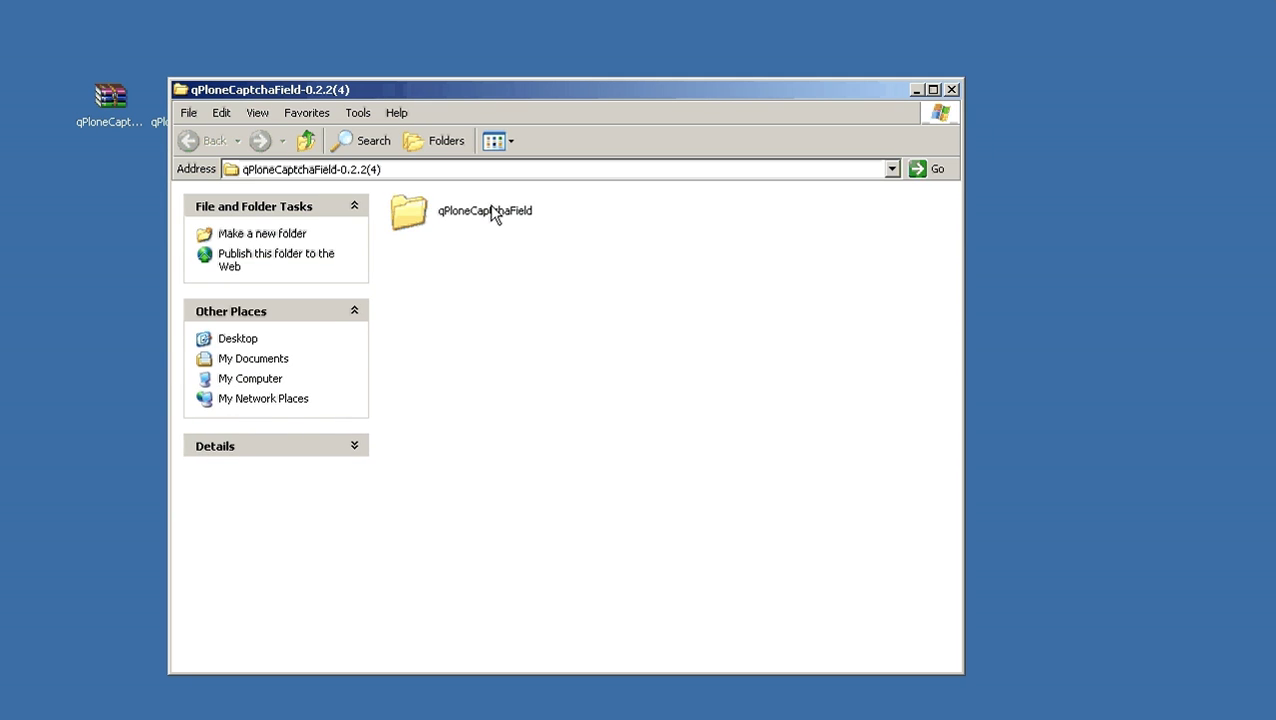
pyautogui.click(490, 214)
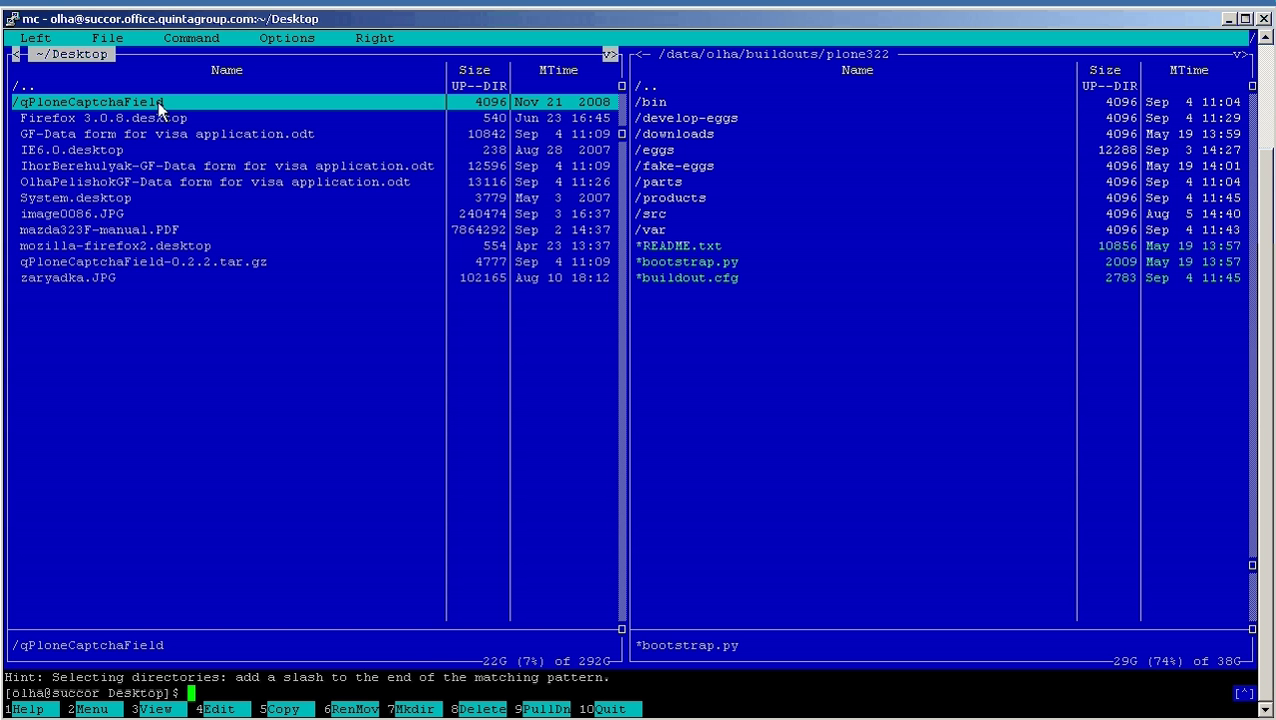
# Step: In Midnight Commander, copy the qPloneCaptchaField directory from the Desktop into the plone322 buildout's products directory
pyautogui.click(661, 200)
pyautogui.doubleClick(661, 199)
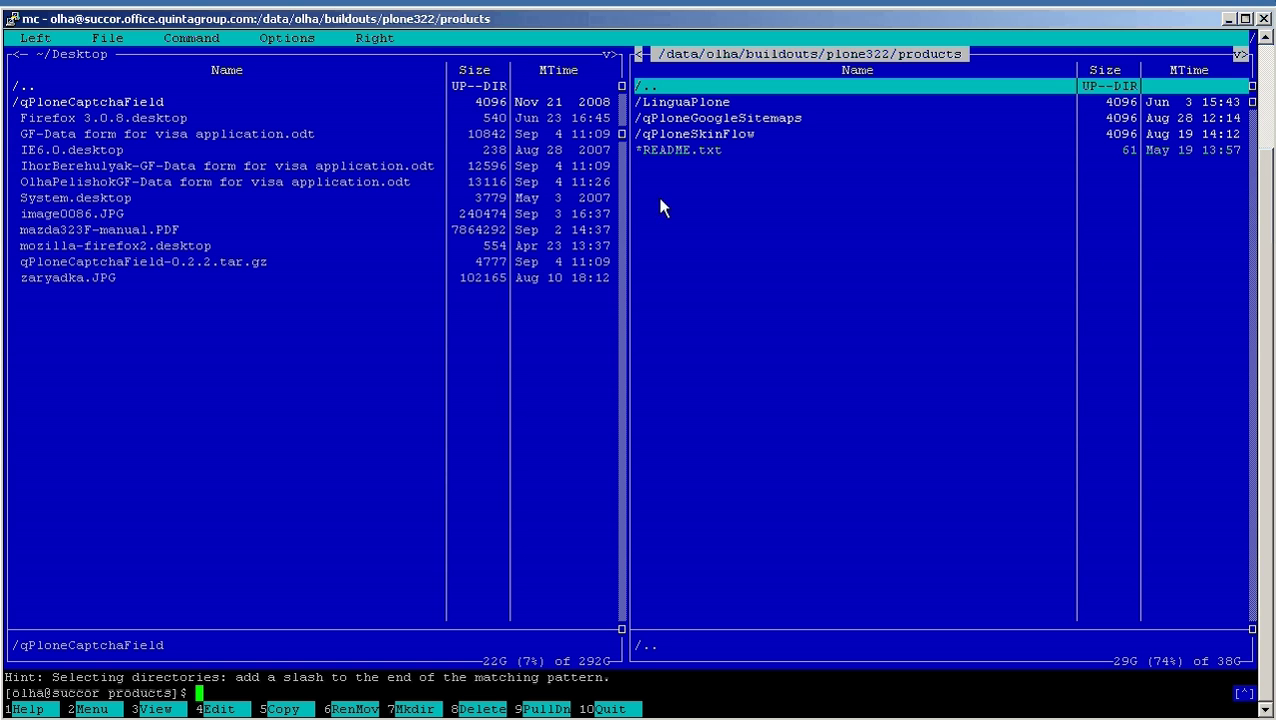
pyautogui.click(88, 102)
pyautogui.press('F5')
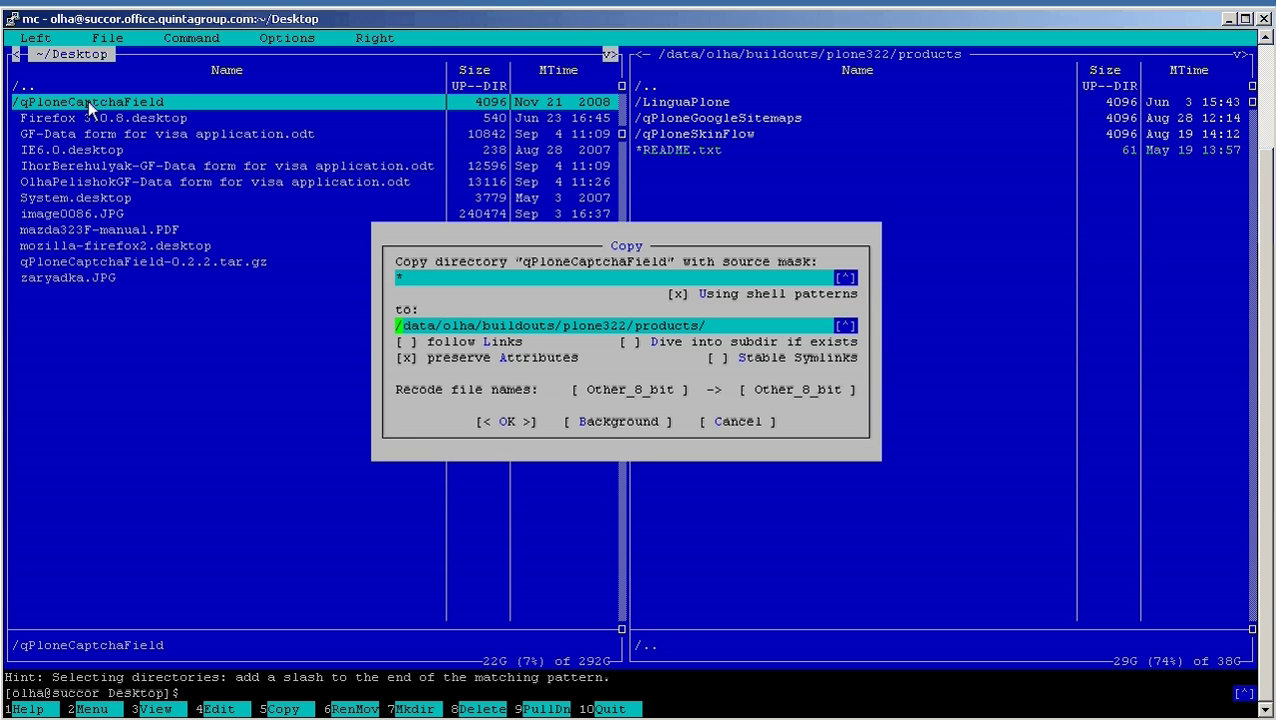
pyautogui.click(515, 424)
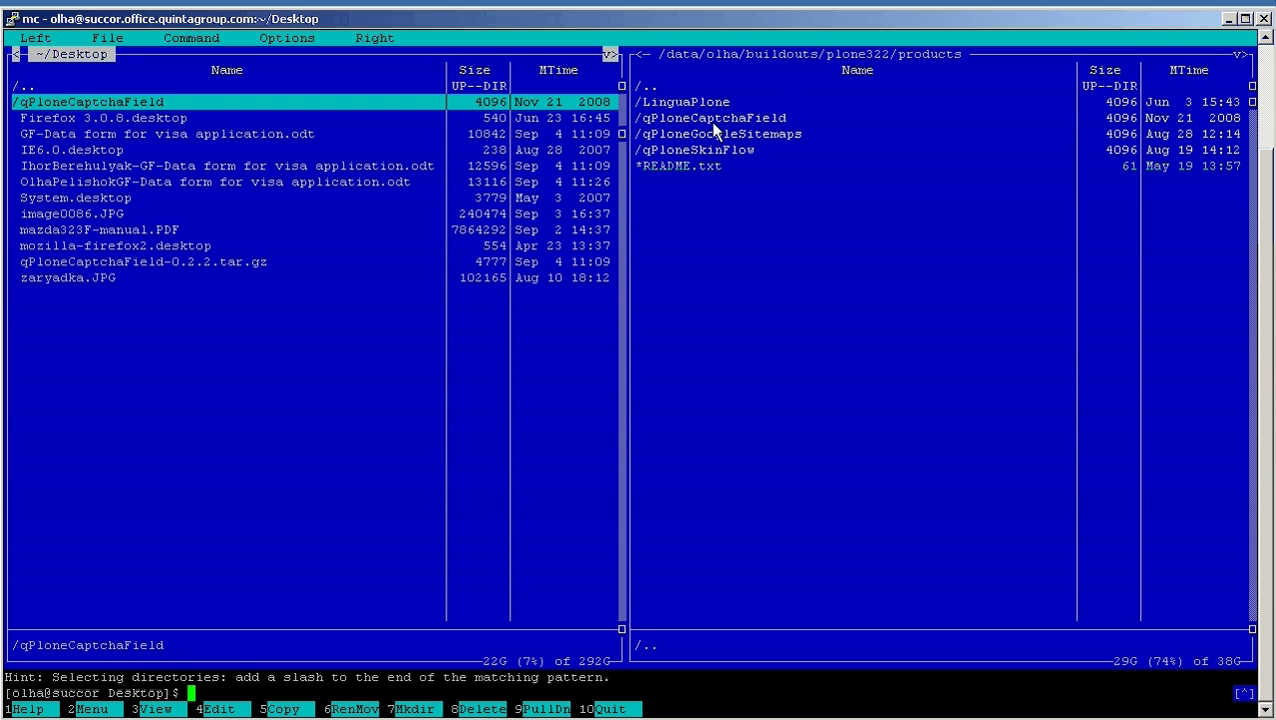
pyautogui.click(714, 120)
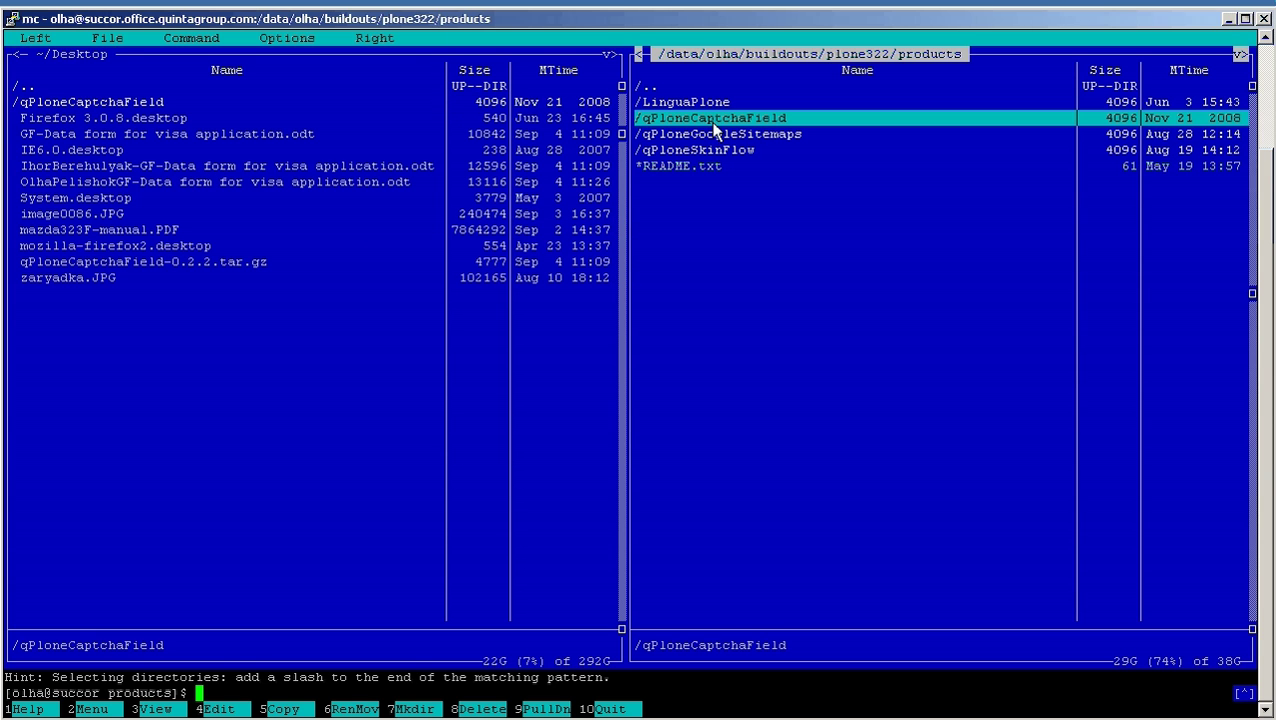
# Step: Open the plone322 buildout's buildout.cfg for editing and add quintagroup.plonecaptchas to the instance section's eggs list
pyautogui.doubleClick(663, 85)
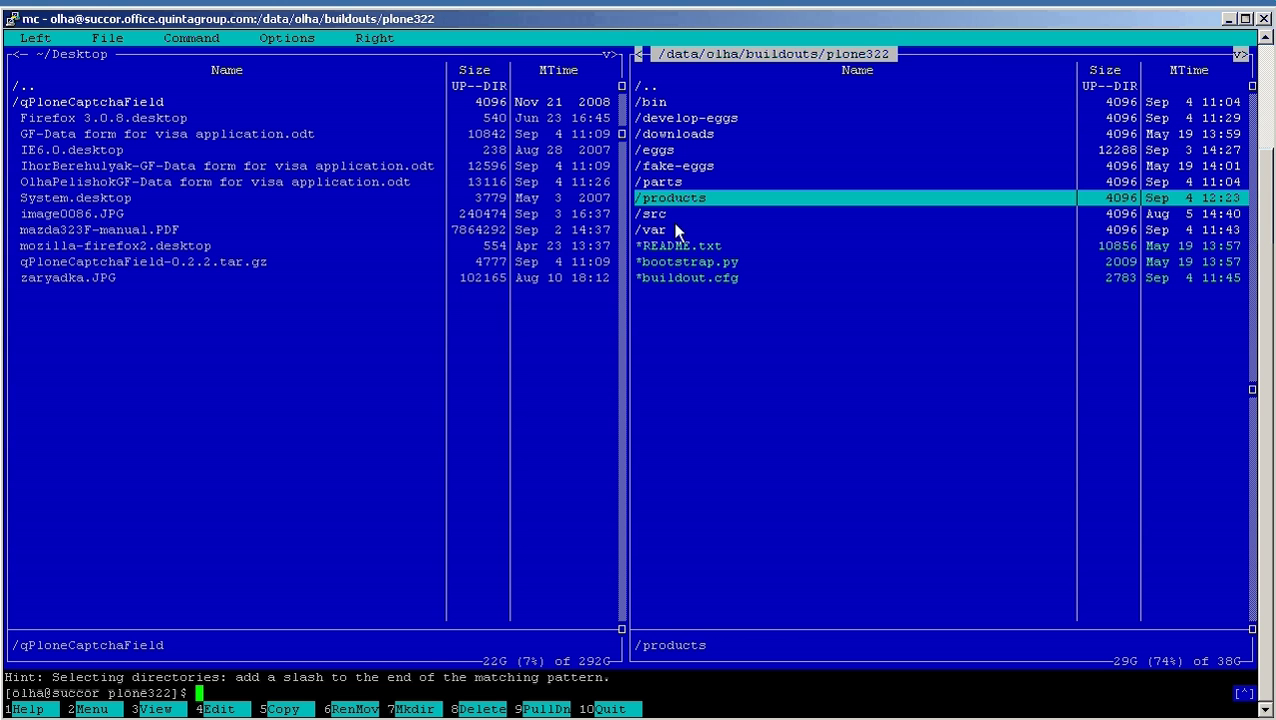
pyautogui.click(686, 279)
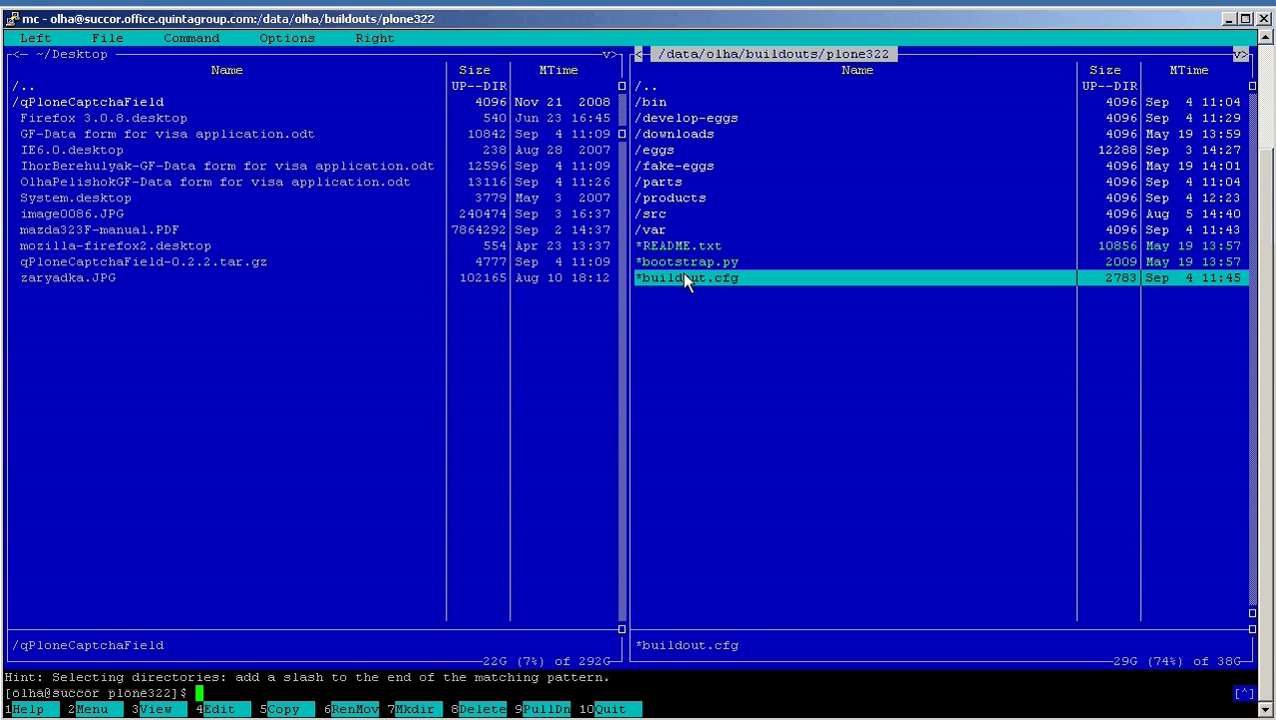
pyautogui.press('F4')
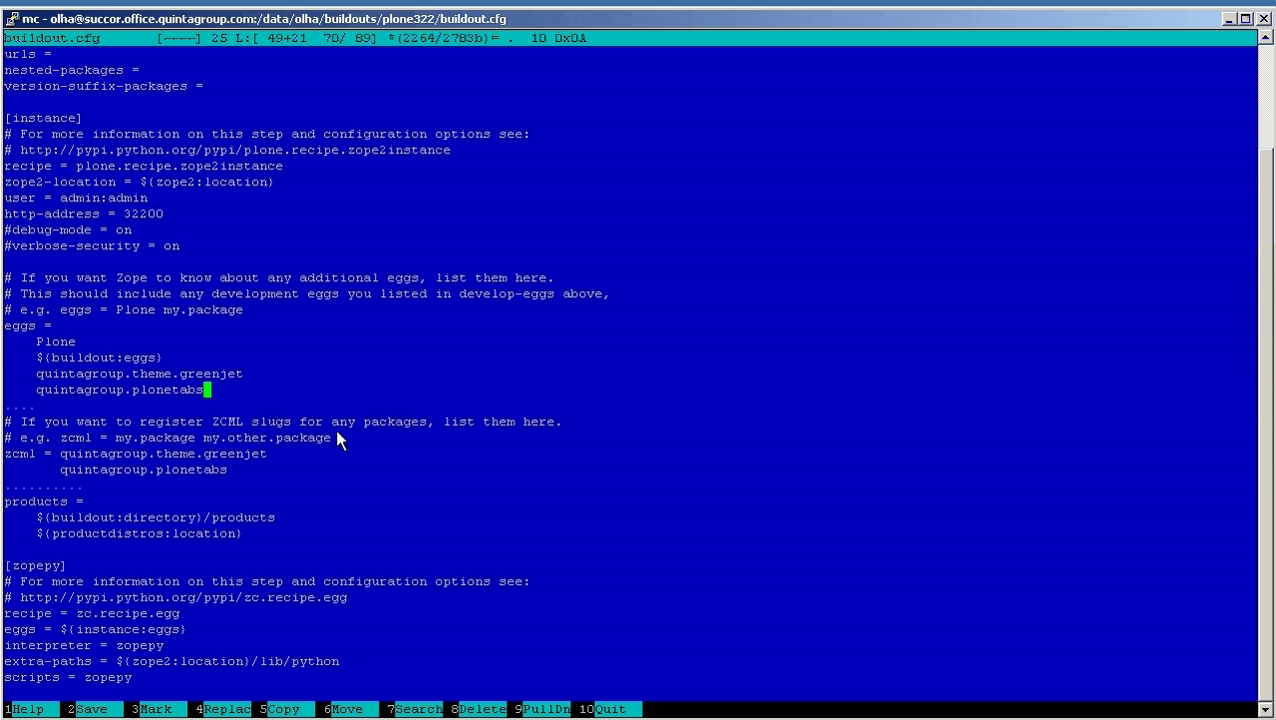
pyautogui.press('Return')
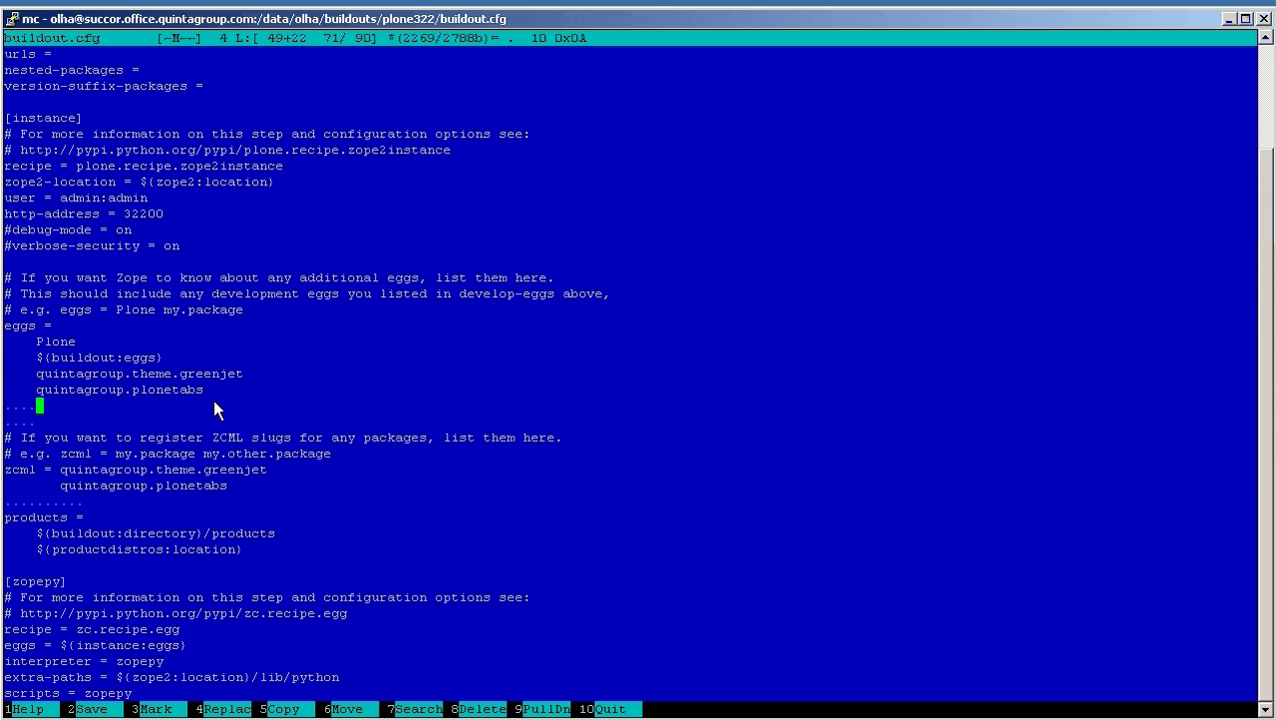
pyautogui.write('quintagr')
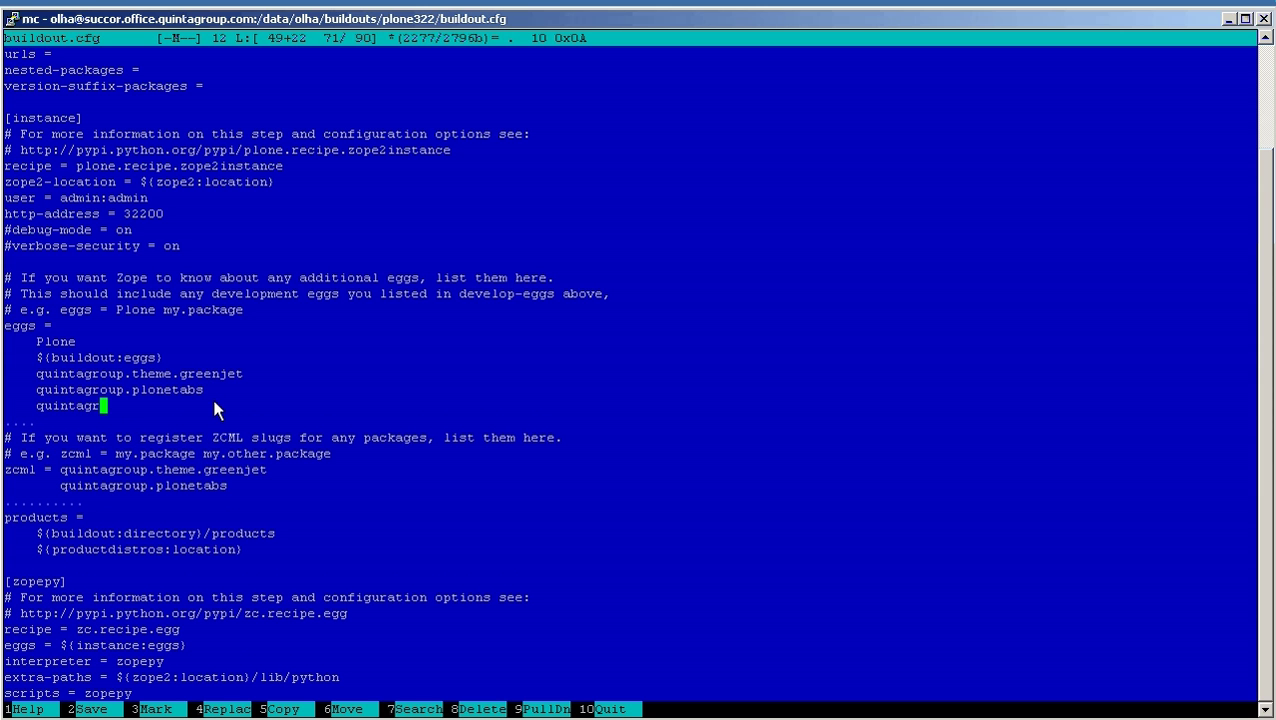
pyautogui.write('oup.plon')
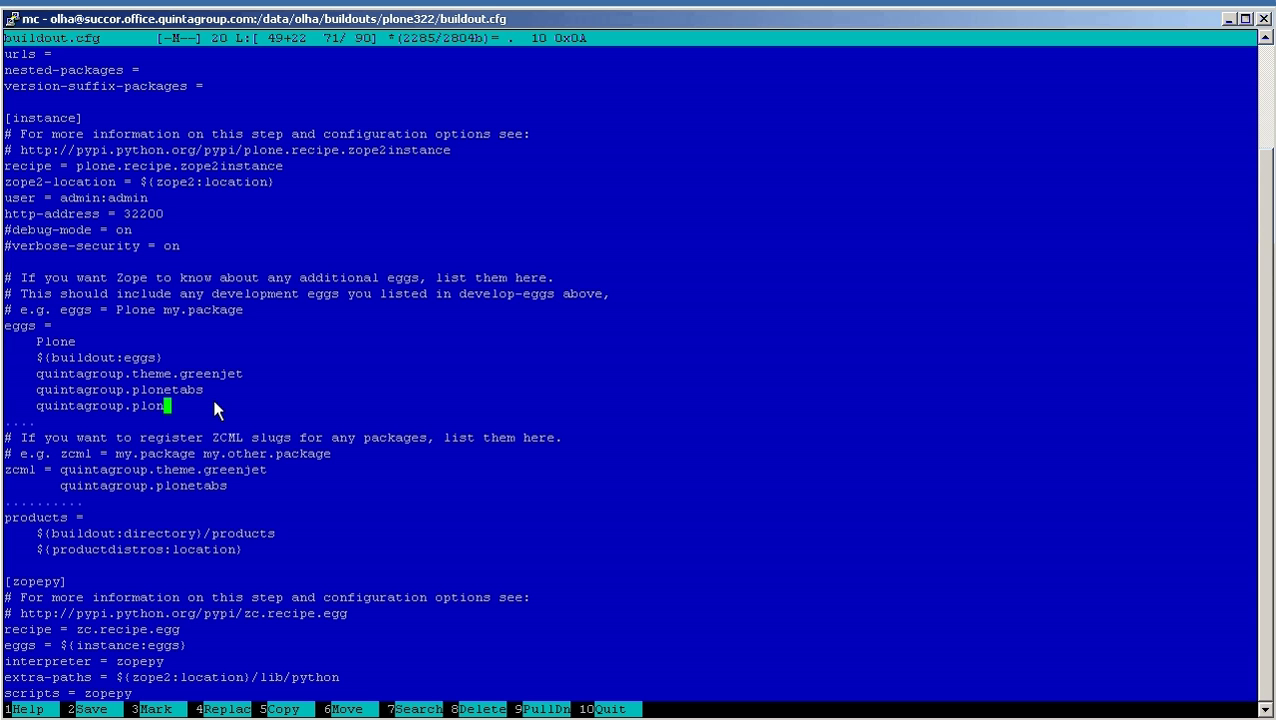
pyautogui.write('ecaptchas')
# Step: Add Products.PloneFormGen to the eggs list on the line below quintagroup.plonecaptchas
pyautogui.press('Return')
pyautogui.write('P')
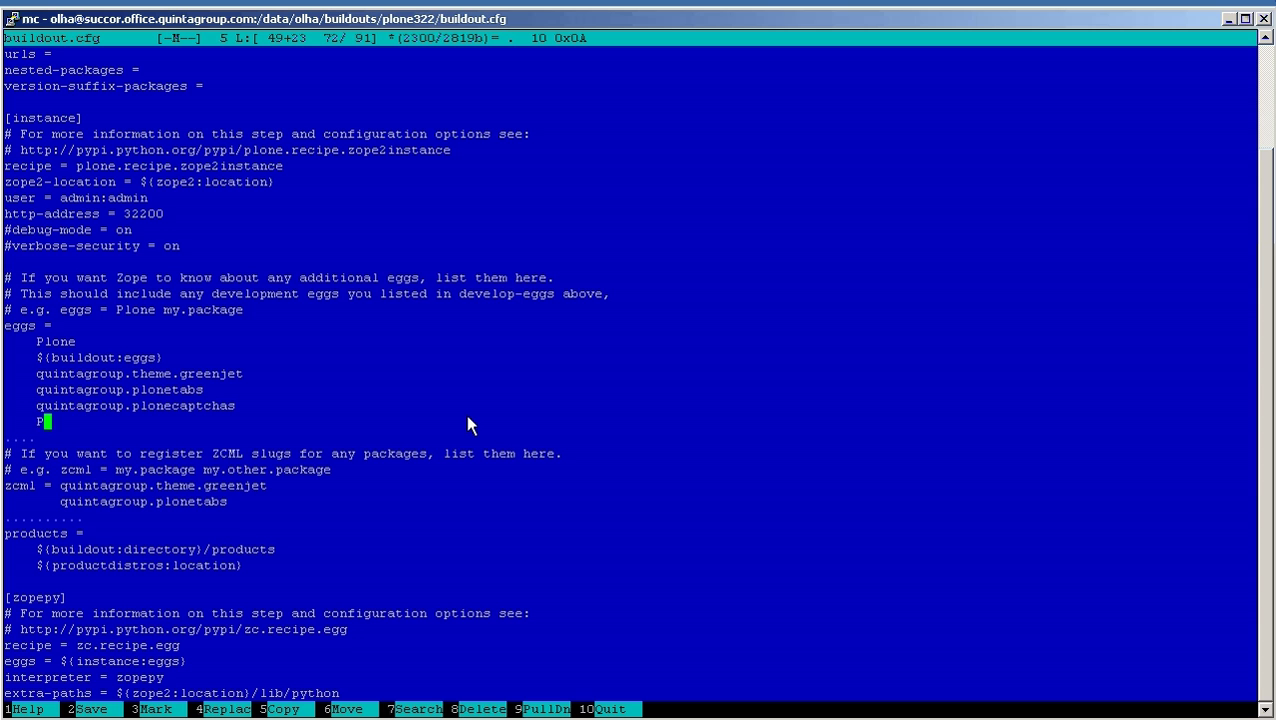
pyautogui.write('roducts.P')
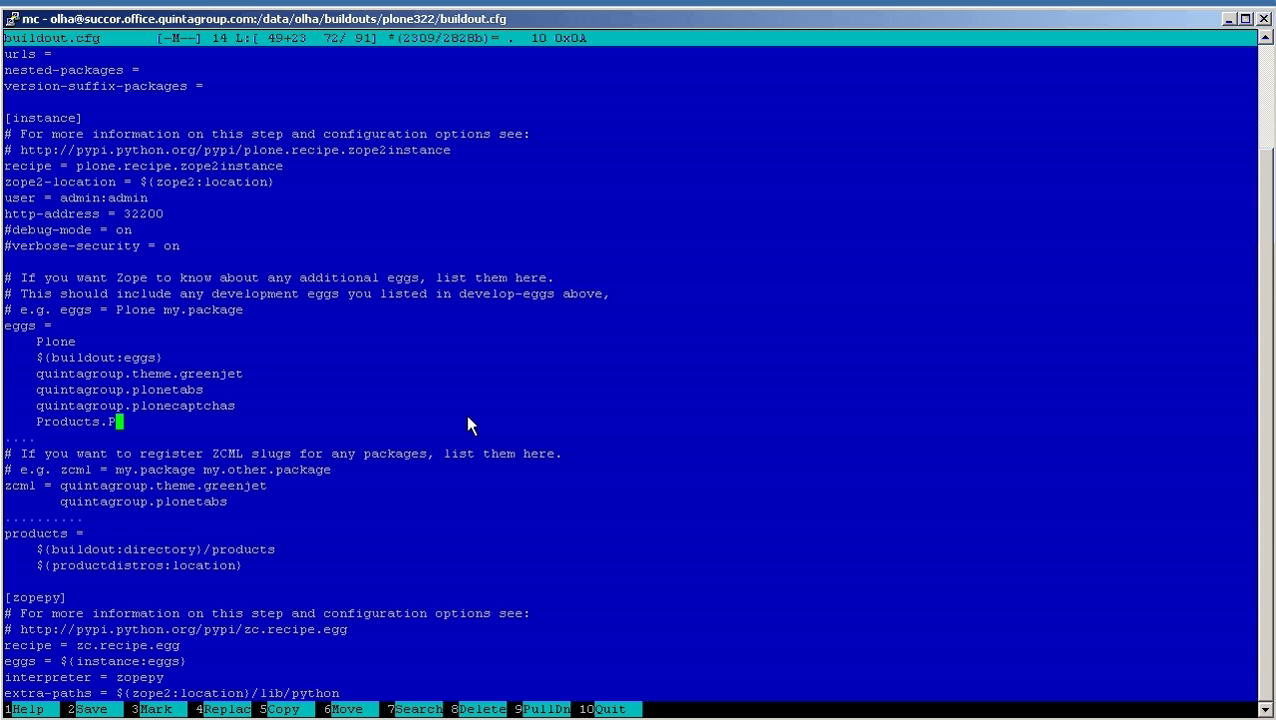
pyautogui.write('loneFormGen')
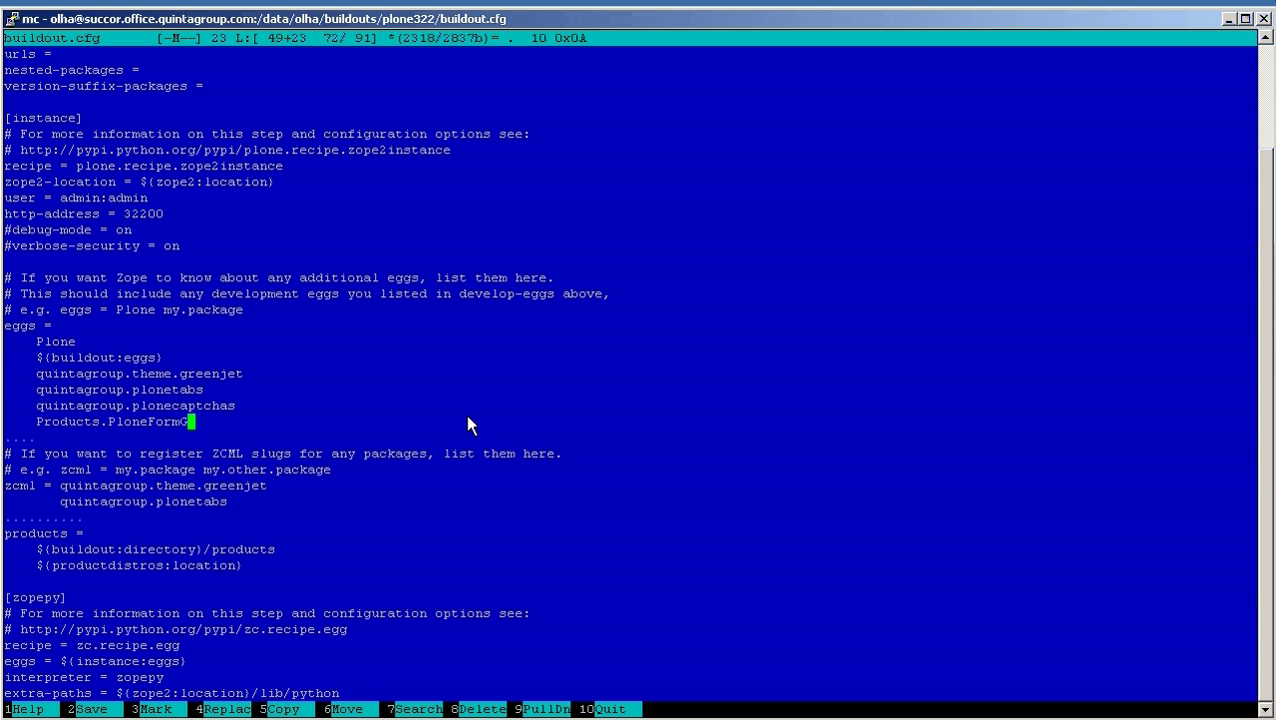
pyautogui.press('Tab')
pyautogui.press('BackSpace')
pyautogui.press('BackSpace')
pyautogui.write('n')
# Step: Add quintagroup.plonecaptchas to the zcml list on the line below quintagroup.plonetabs
pyautogui.click(269, 501)
pyautogui.press('Return')
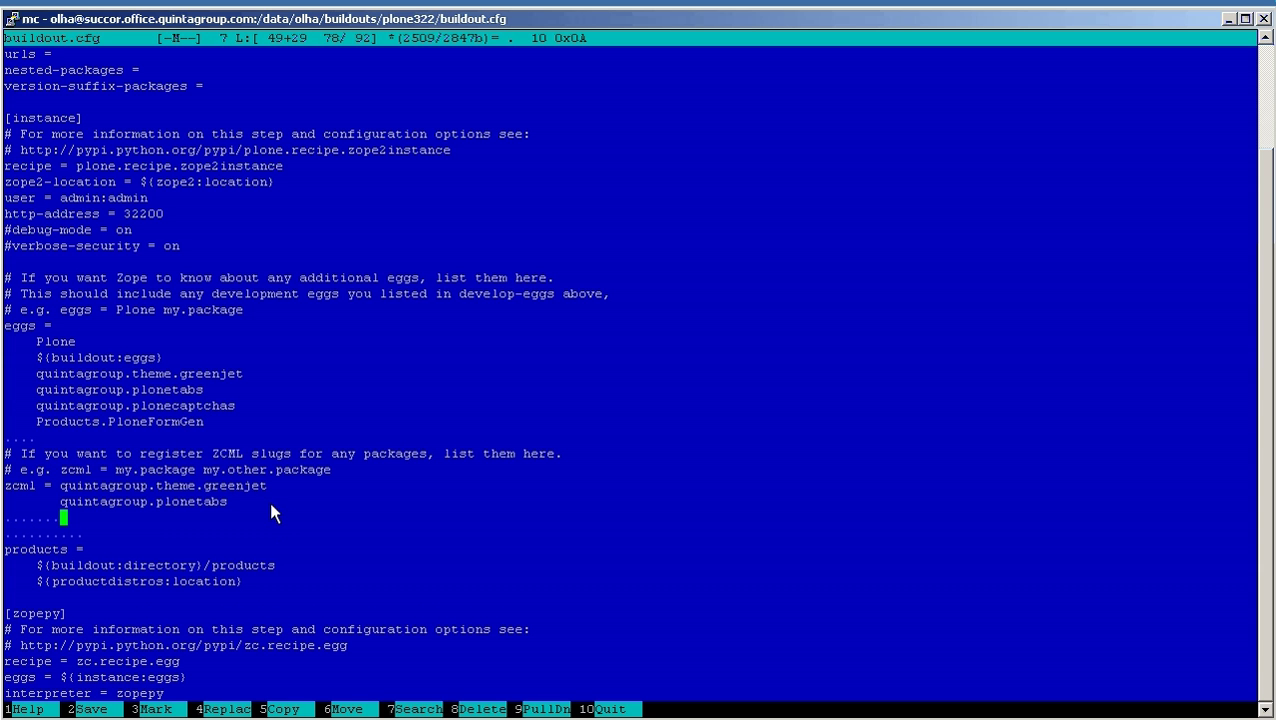
pyautogui.write('quintagroup.')
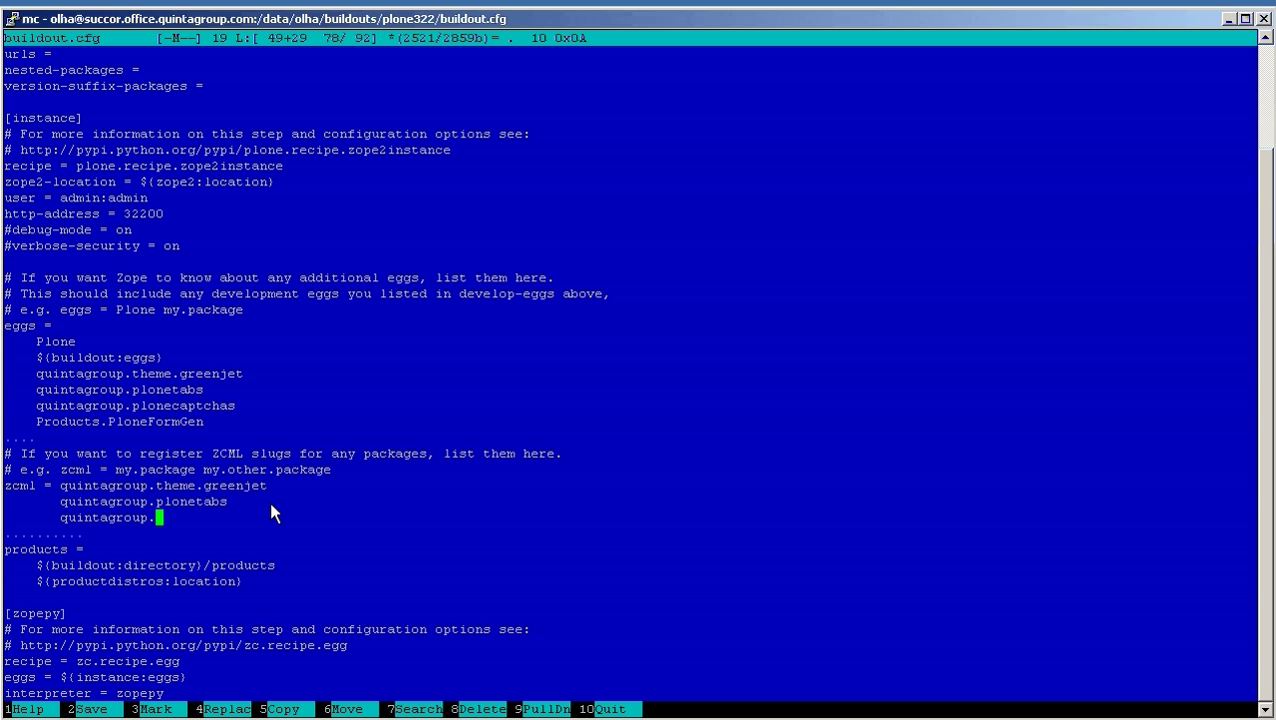
pyautogui.write('ploneca')
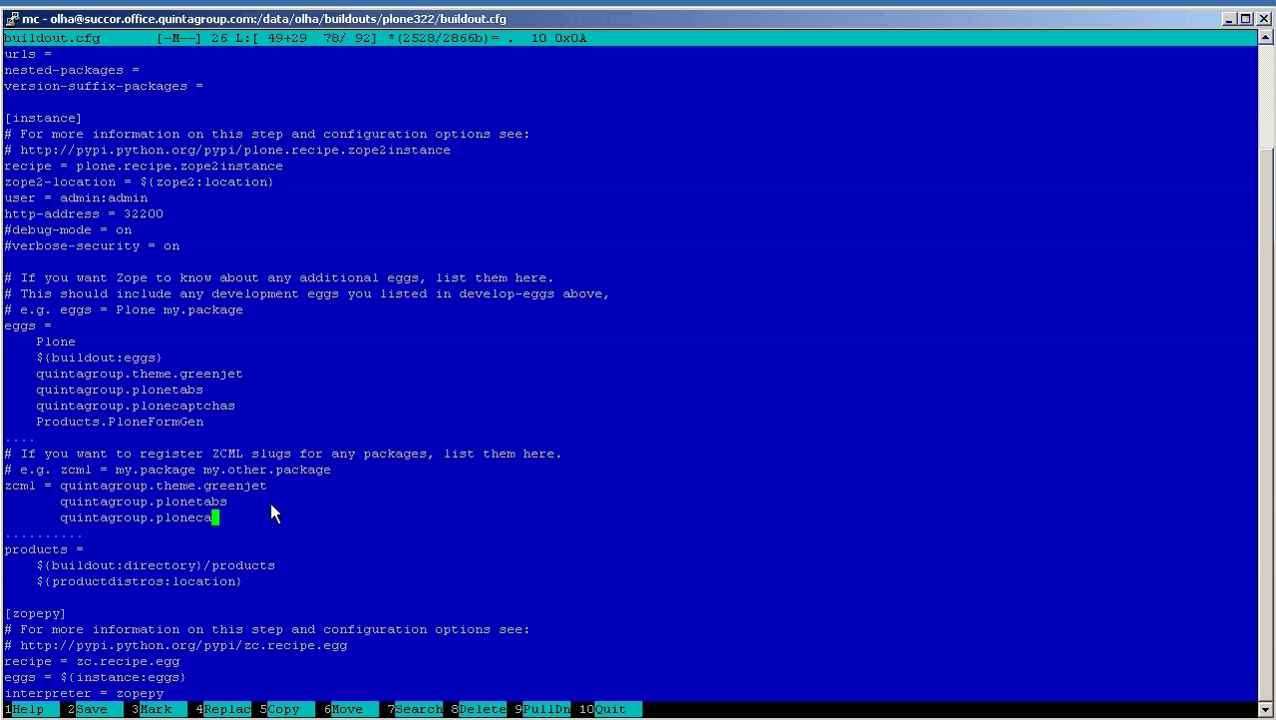
pyautogui.write('ptchas')
# Step: Save buildout.cfg and close the editor
pyautogui.click(91, 709)
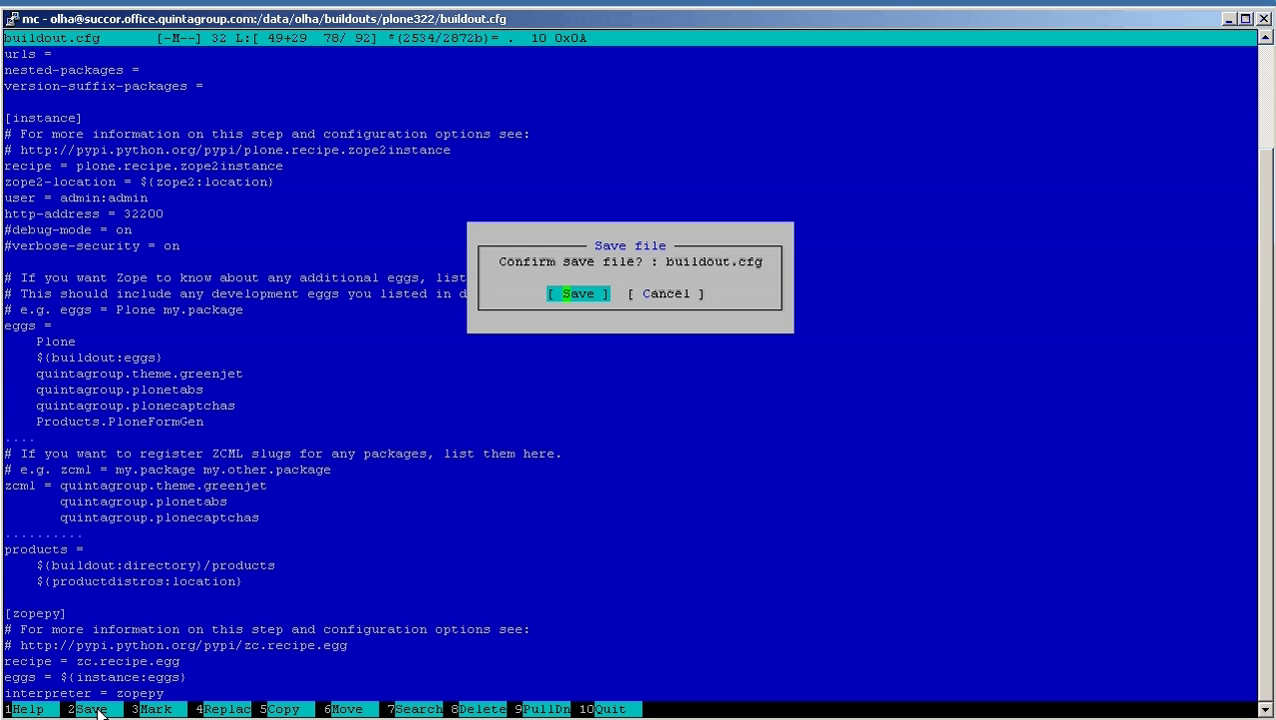
pyautogui.click(578, 292)
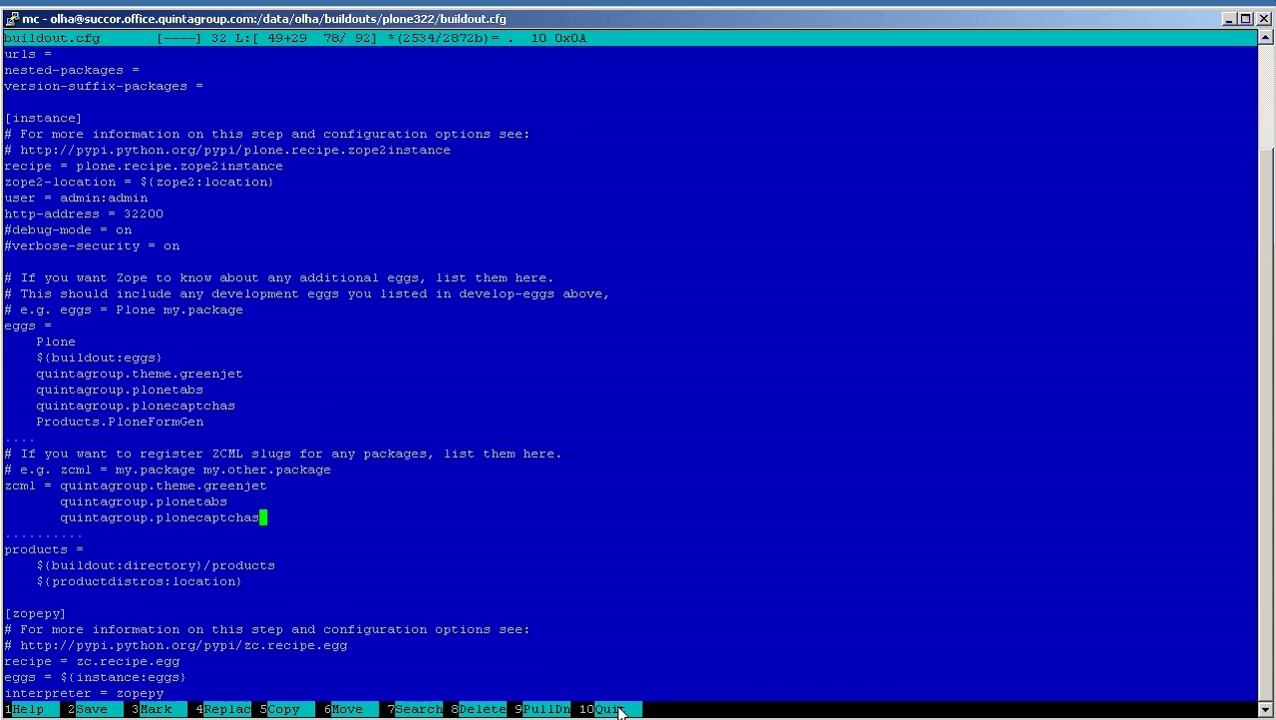
pyautogui.click(612, 709)
# Step: Rebuild the plone322 buildout by running ./bin/buildout -Nv from its directory
pyautogui.write('./')
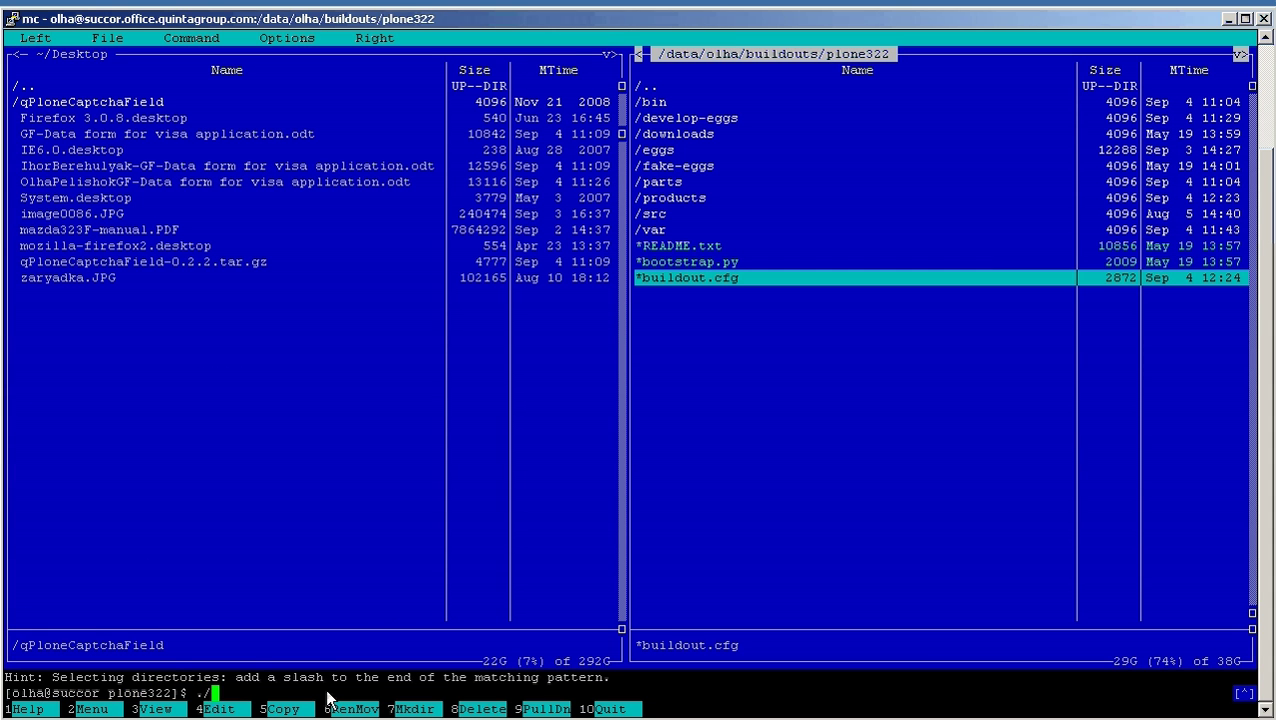
pyautogui.write('bin/buildout -')
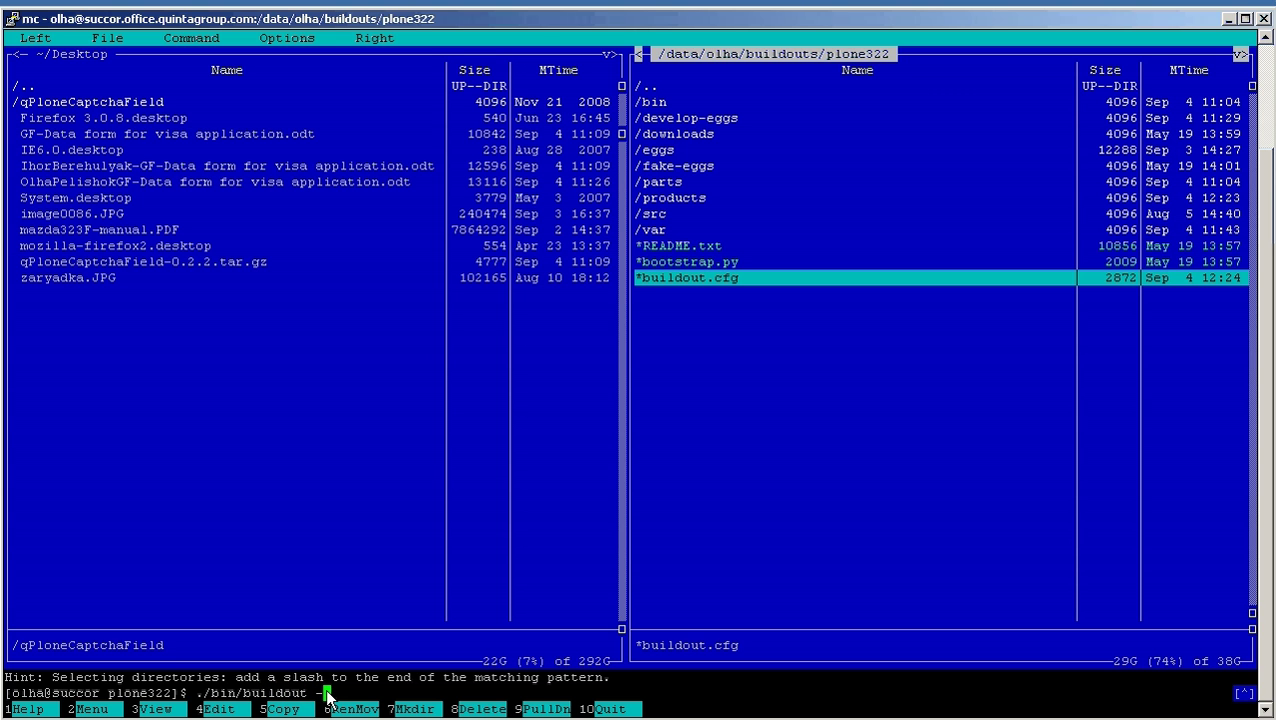
pyautogui.write('Nv')
pyautogui.press('Return')
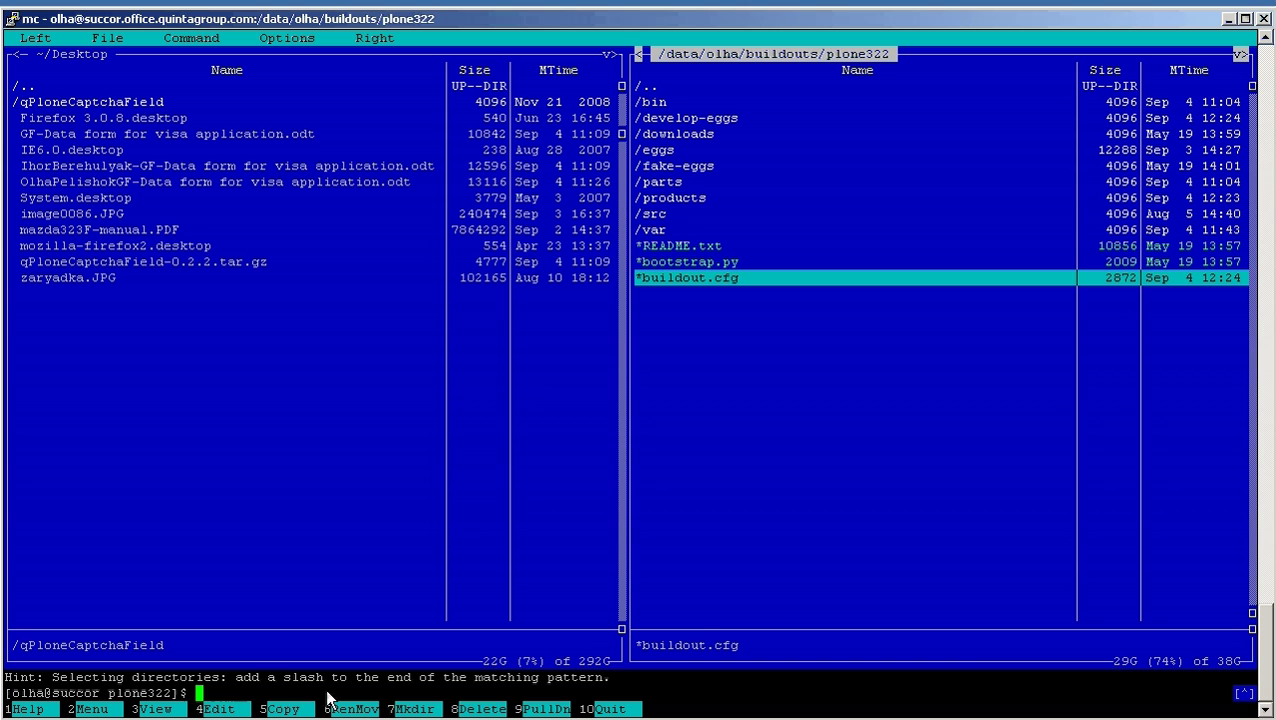
# Step: Restart the Zope instance with the command ./bin/instance restart
pyautogui.write('./bin/inst')
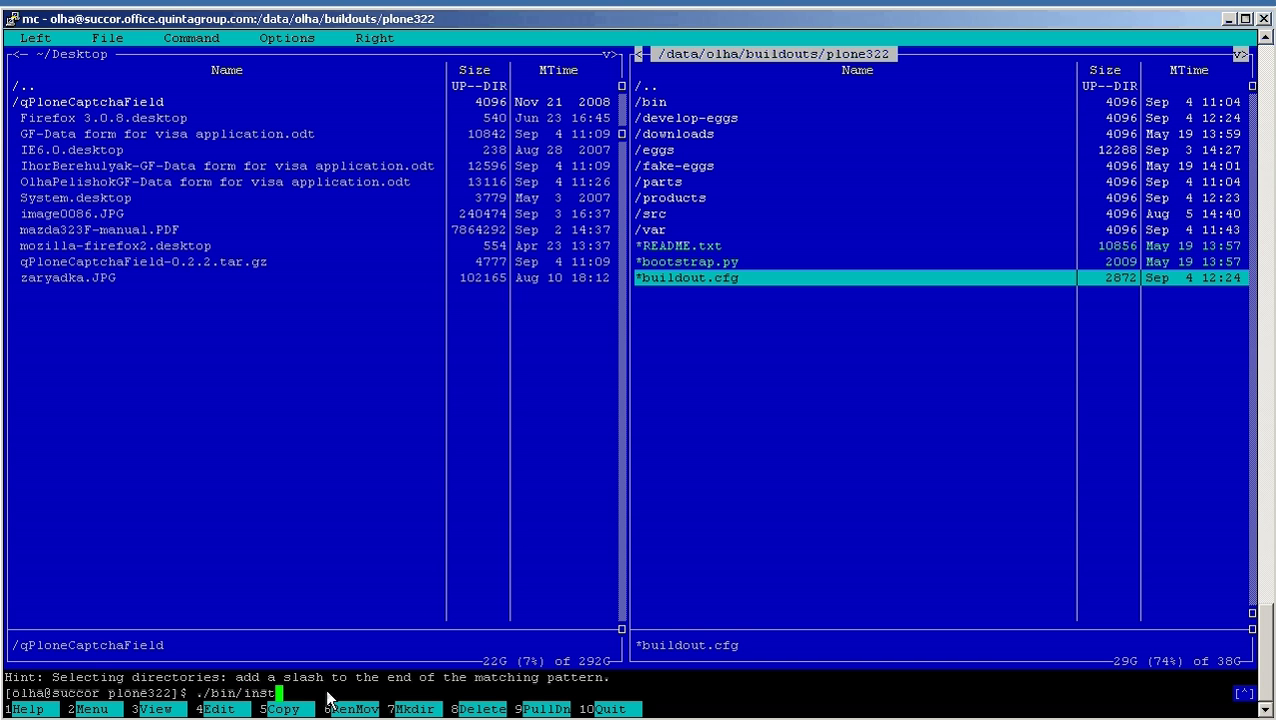
pyautogui.write('ance restart')
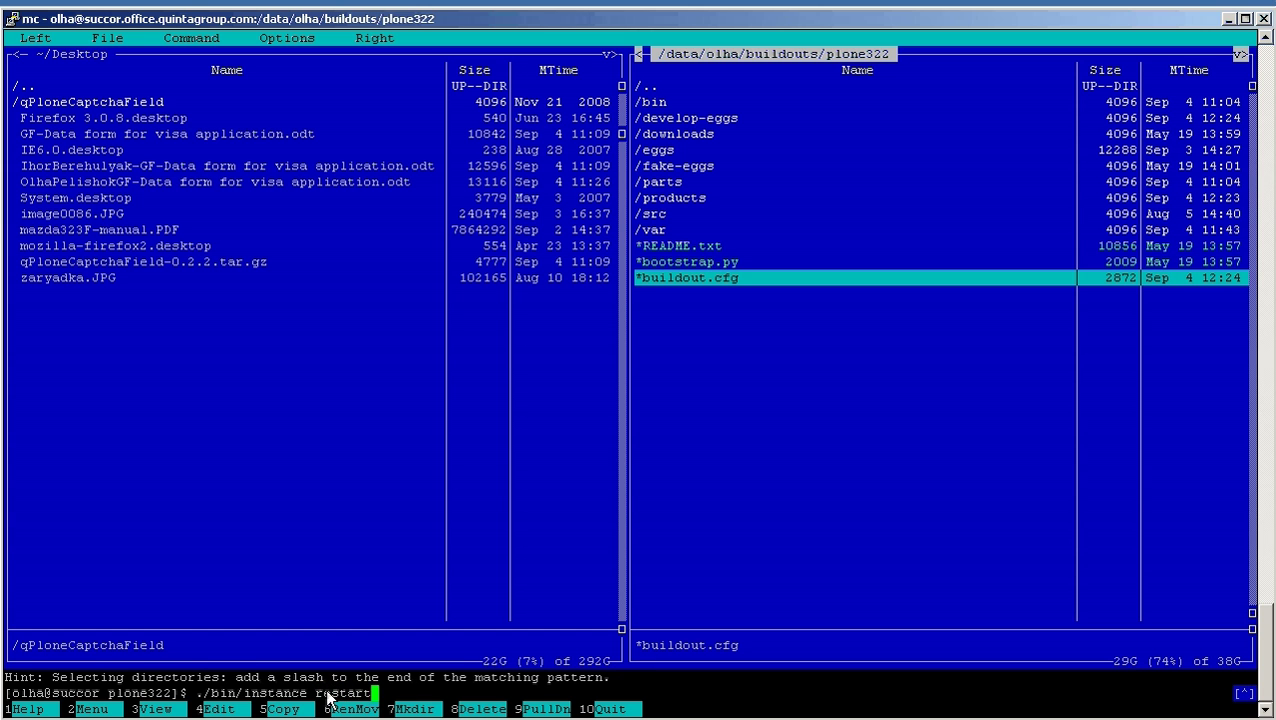
pyautogui.press('Return')
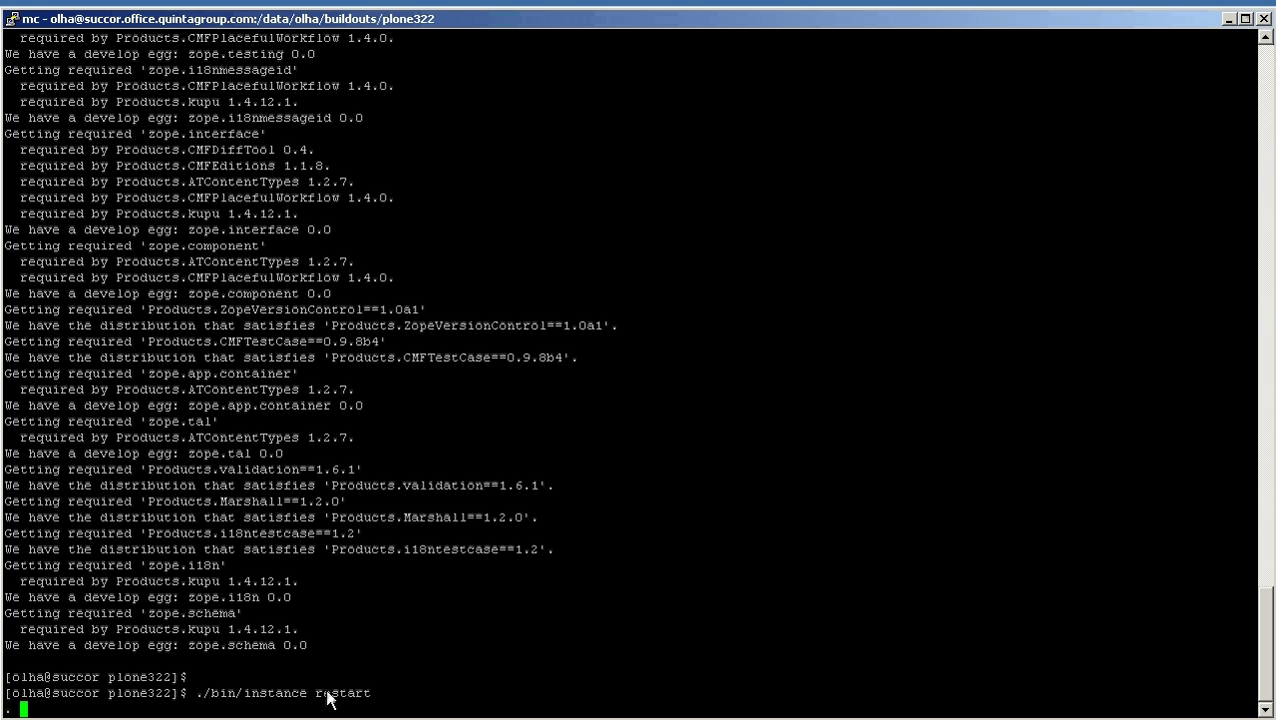
# Step: Switch to Firefox and open the Site Setup page of the captchas Plone site
pyautogui.hotkey('alt', 'Tab')
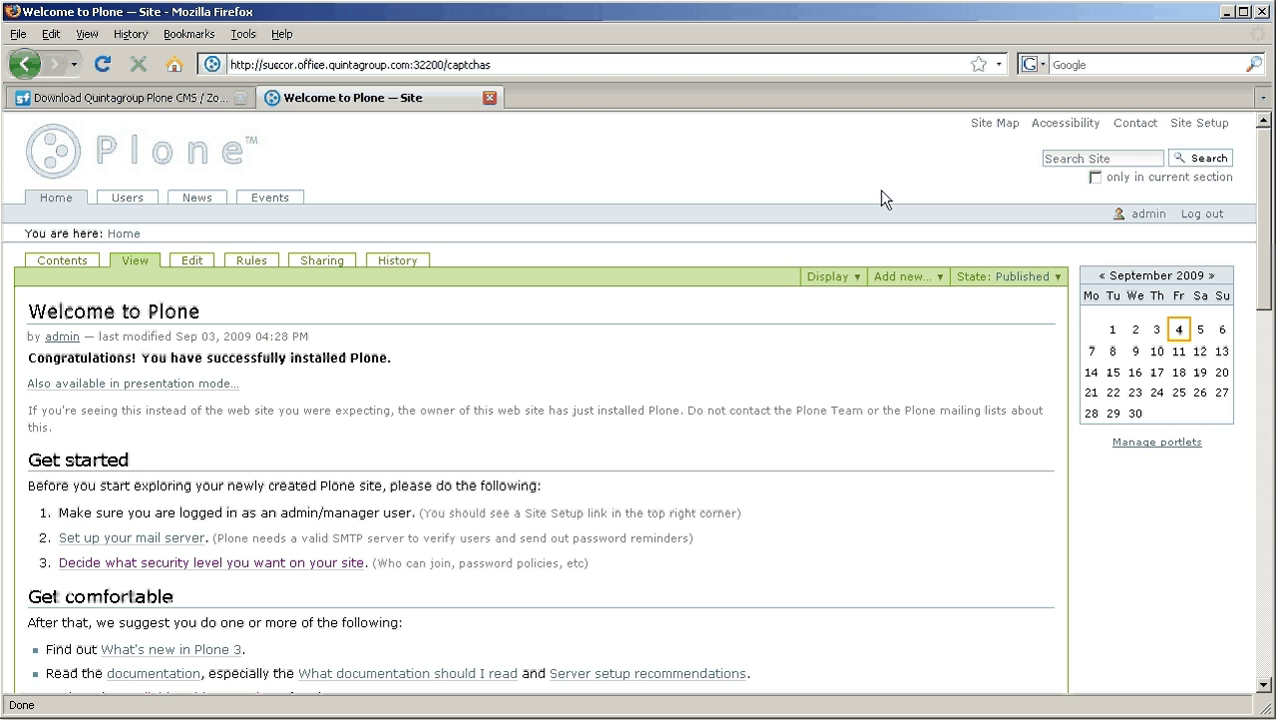
pyautogui.click(1189, 128)
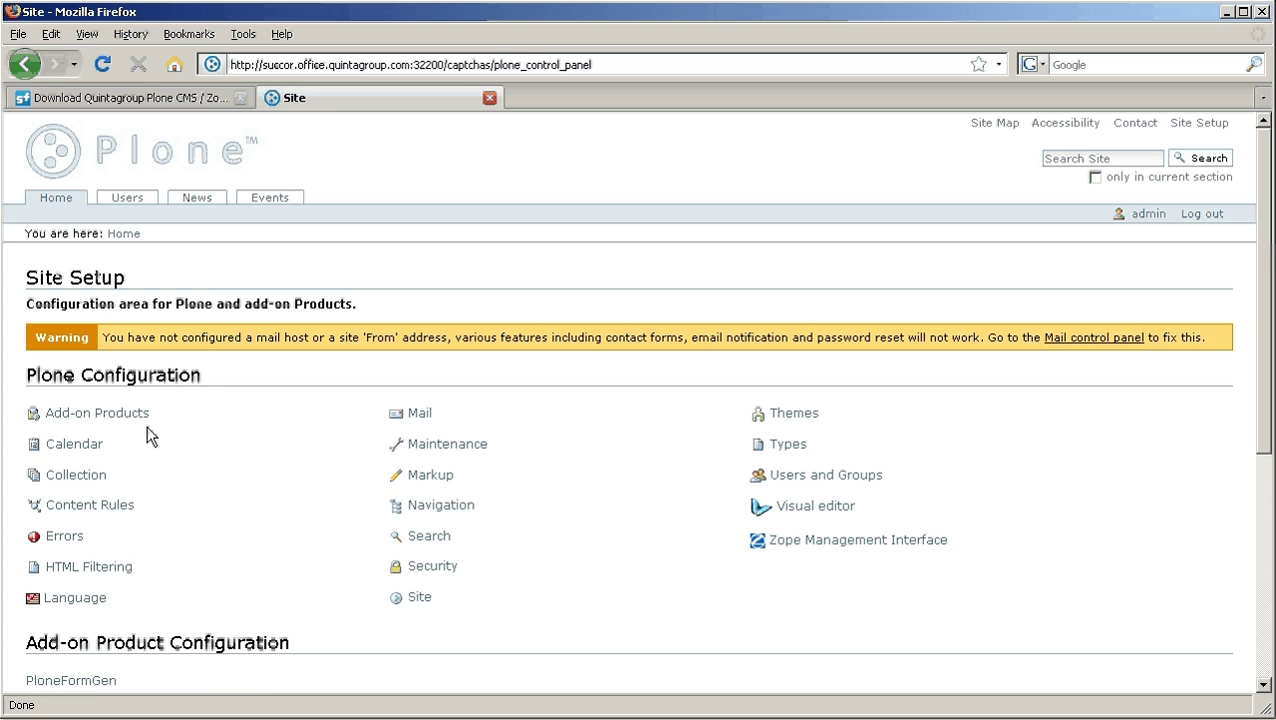
# Step: Open the add-on products page and install PloneFormGen 1.5b5 on the site
pyautogui.click(134, 417)
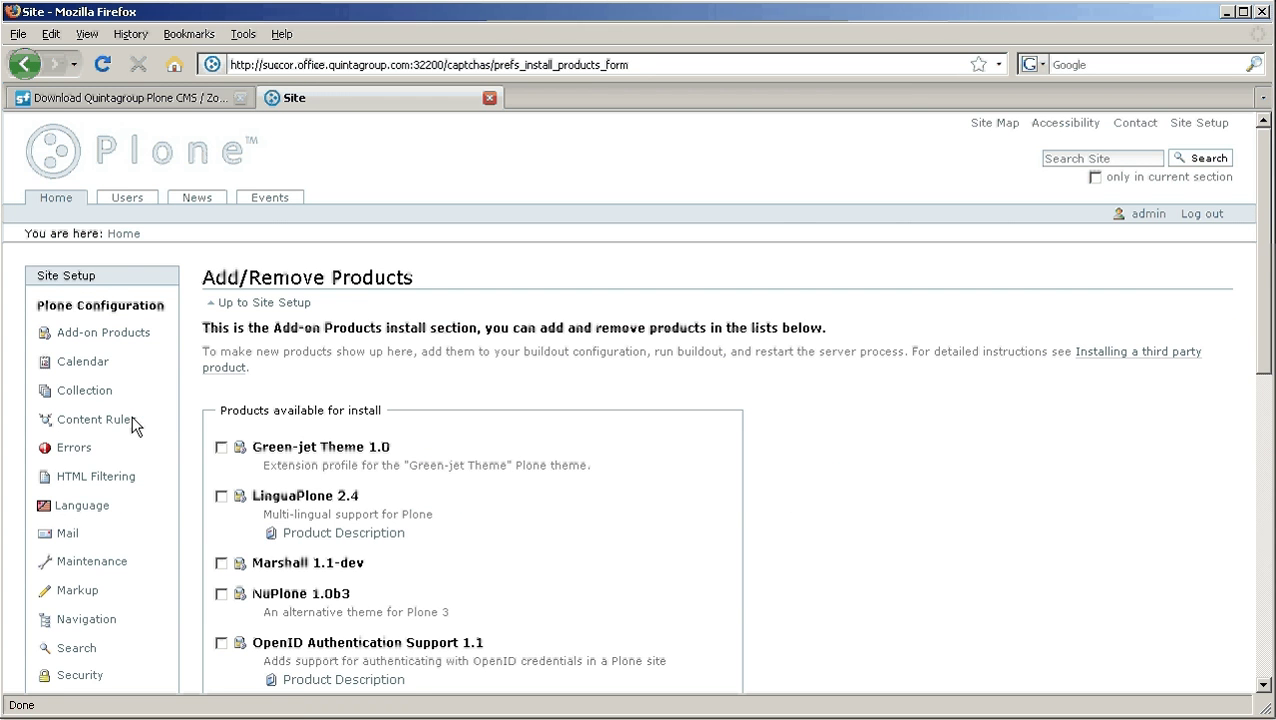
pyautogui.scroll(-6, 929, 503)
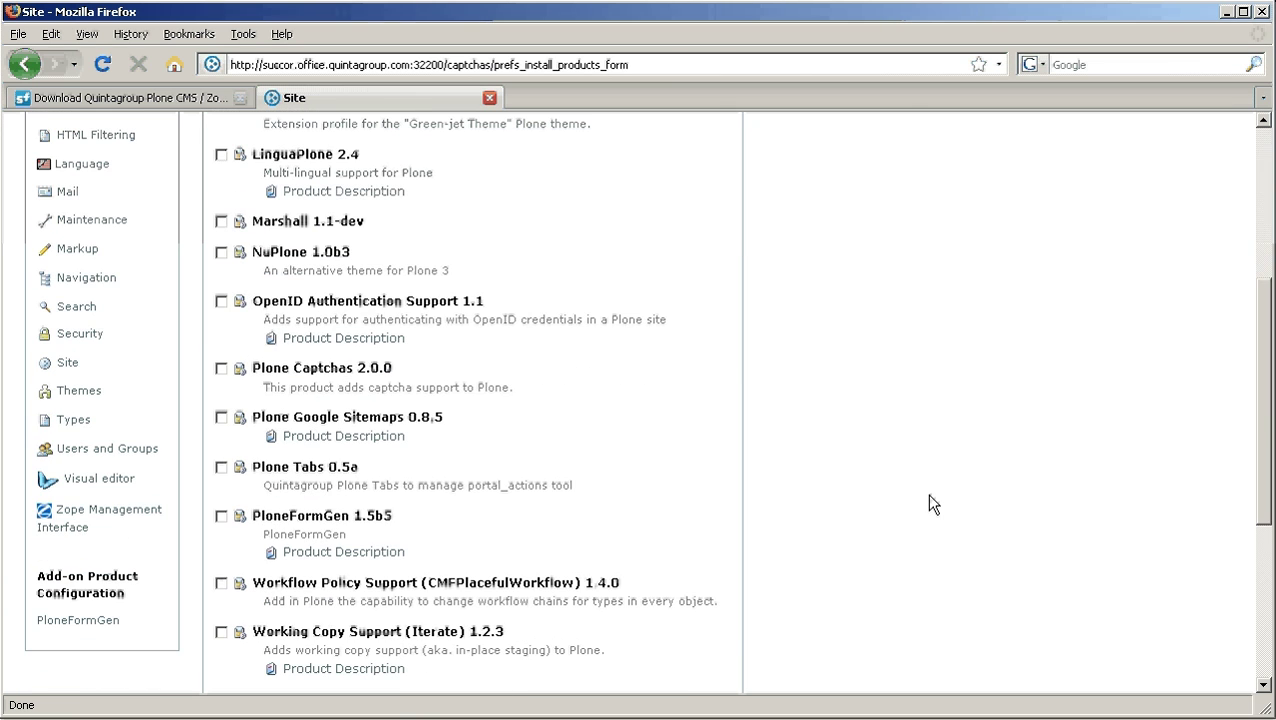
pyautogui.click(221, 516)
pyautogui.scroll(-6, 250, 520)
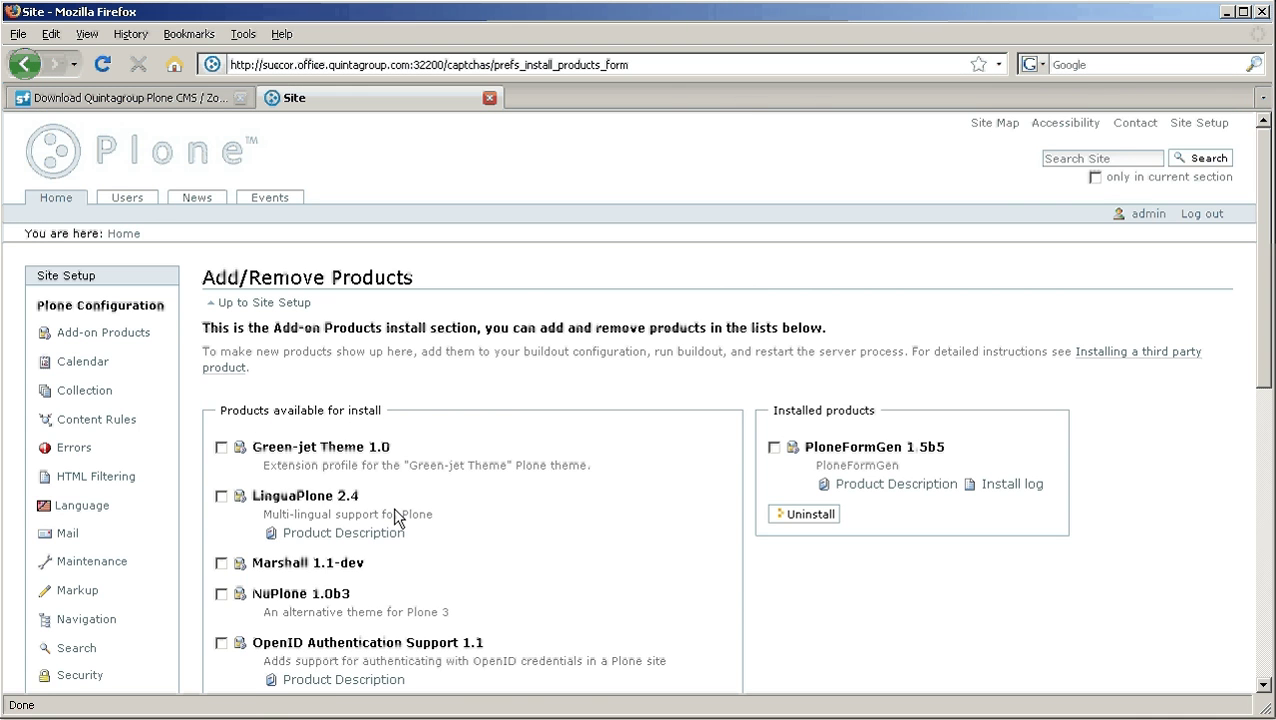
# Step: Install the Plone Captchas 2.0.0 add-on product
pyautogui.scroll(-3, 411, 484)
pyautogui.scroll(-1, 411, 484)
pyautogui.click(221, 482)
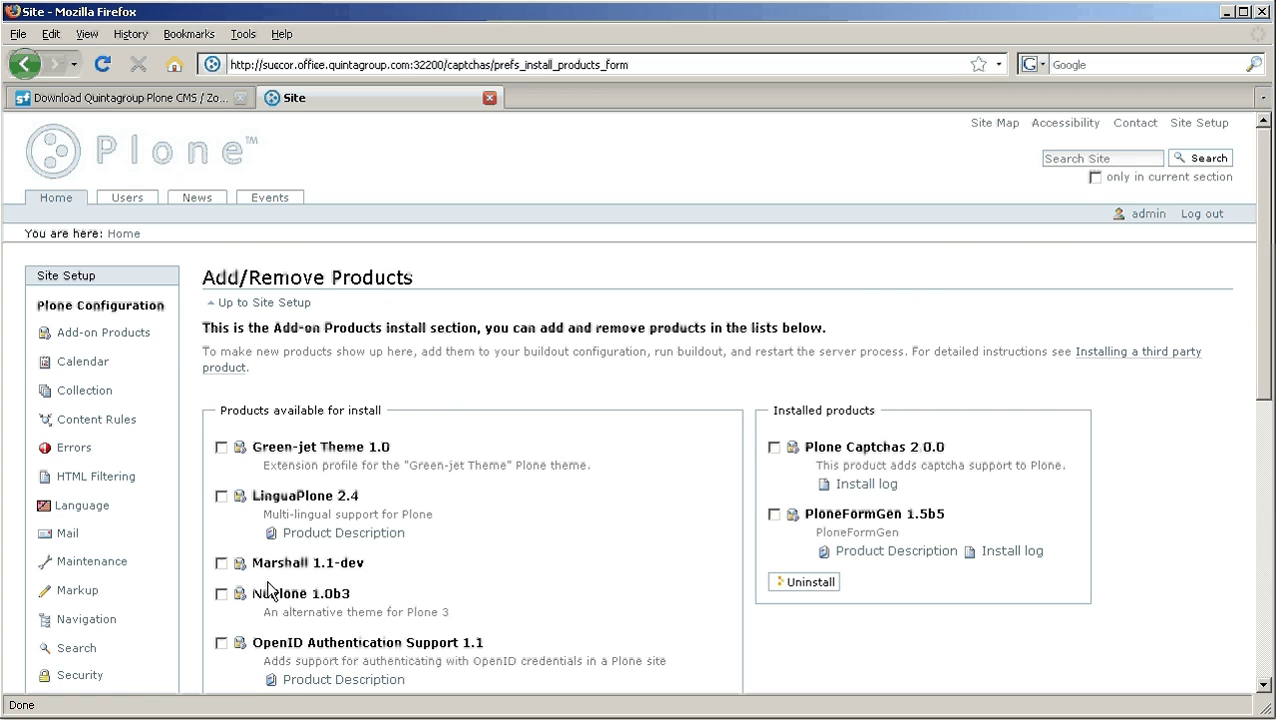
# Step: Install the qPloneCaptchaField 0.2.2 add-on product
pyautogui.scroll(-6, 333, 497)
pyautogui.click(221, 583)
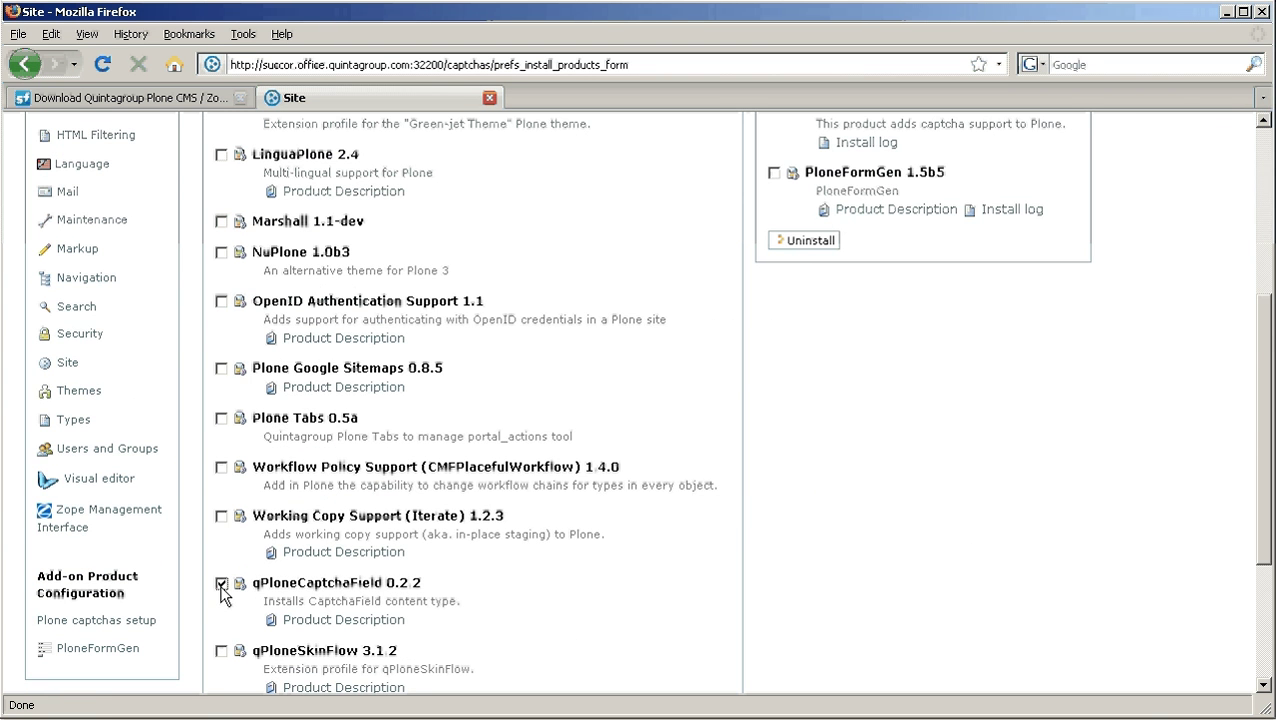
pyautogui.scroll(-3, 258, 557)
pyautogui.click(252, 549)
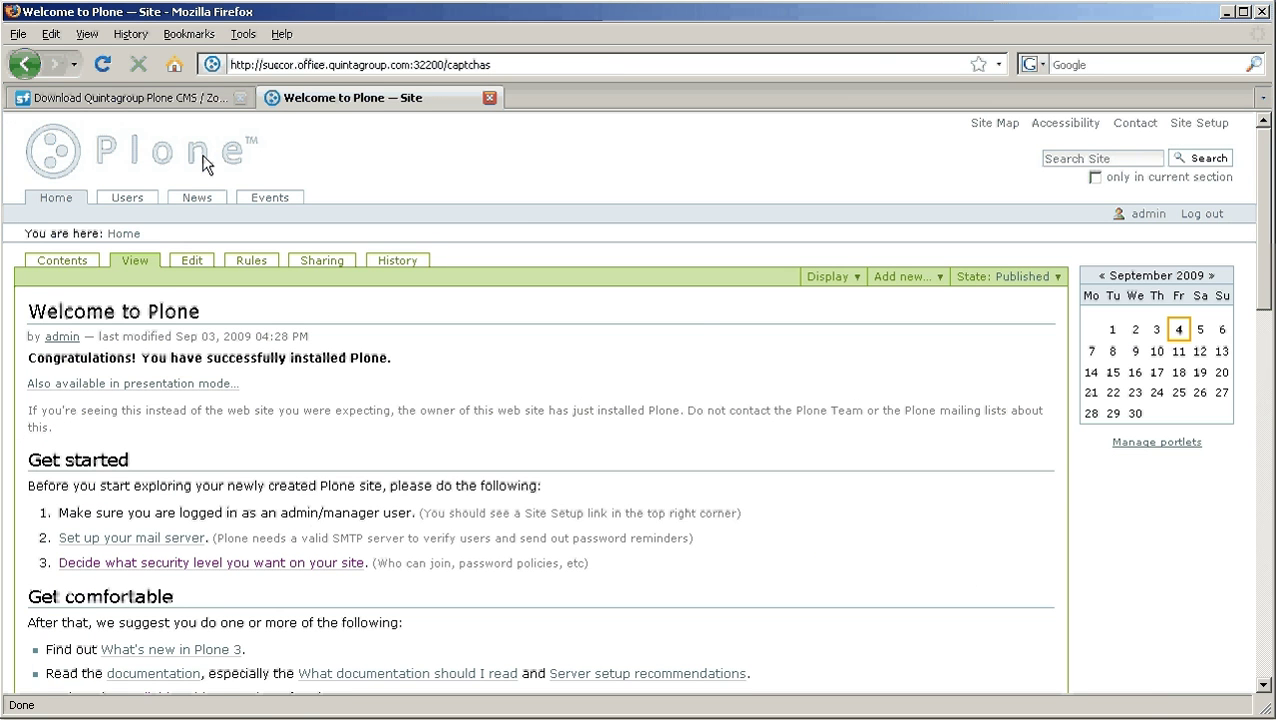
# Step: Create a new Form Folder on the site's home page and title it "Conference Registration Form"
pyautogui.click(937, 281)
pyautogui.click(935, 376)
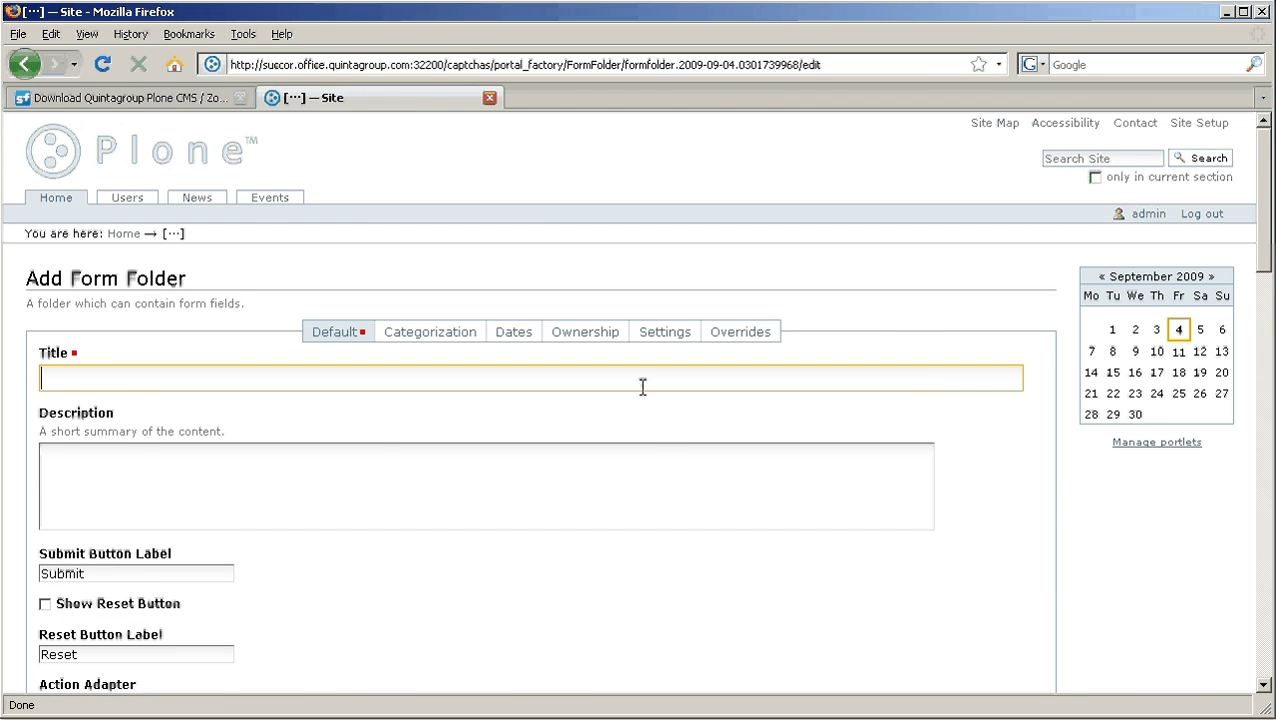
pyautogui.click(641, 380)
pyautogui.write('Con')
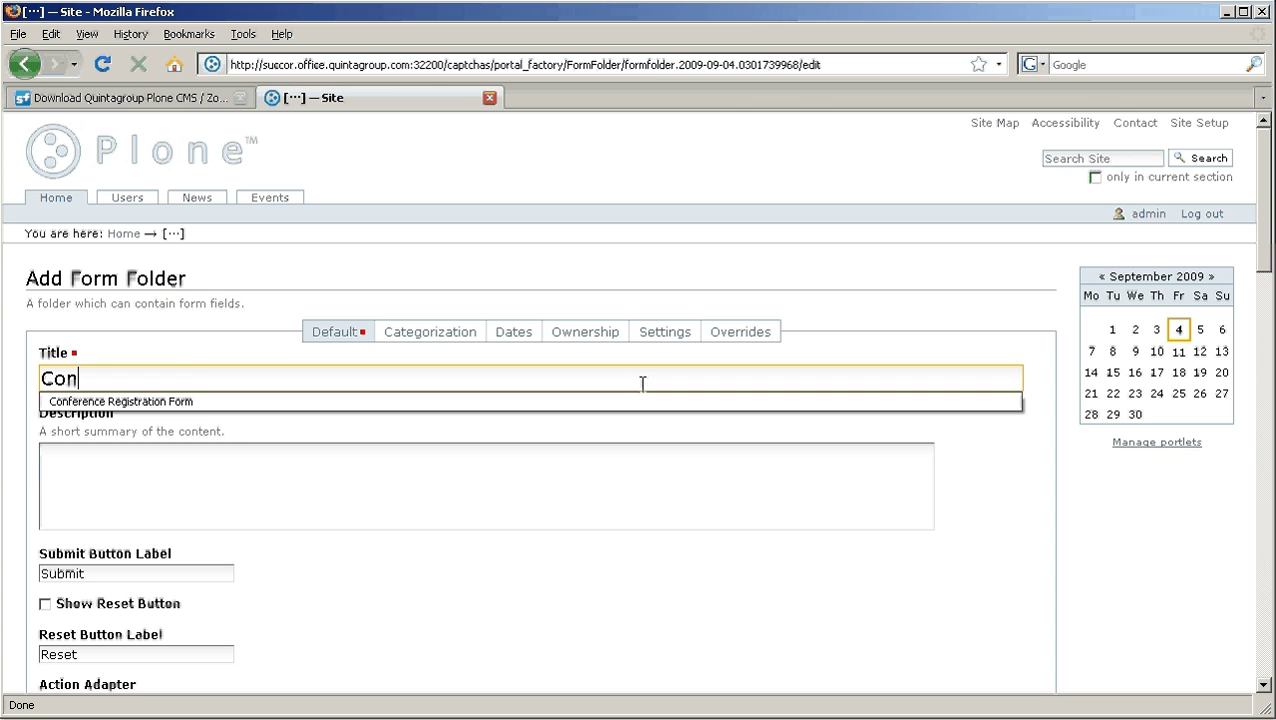
pyautogui.press('Down')
pyautogui.press('Return')
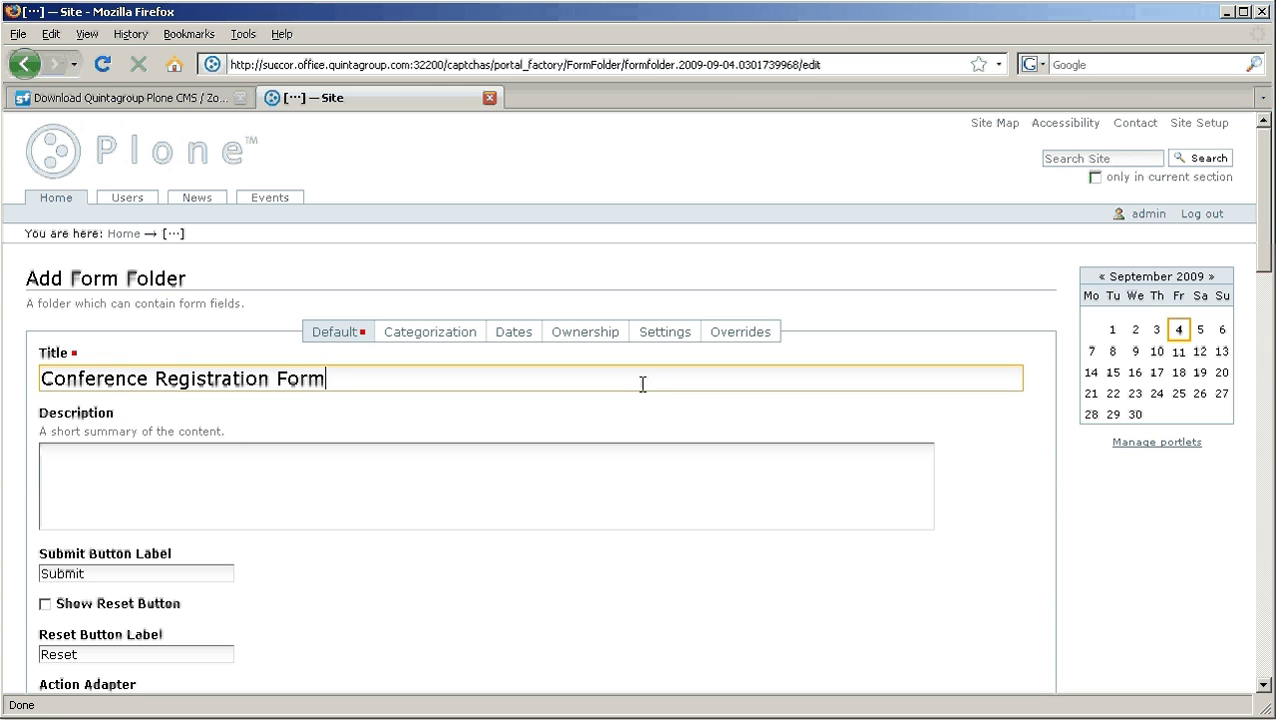
# Step: Enter the description "Please submit the following registration from" and save the form folder
pyautogui.click(624, 484)
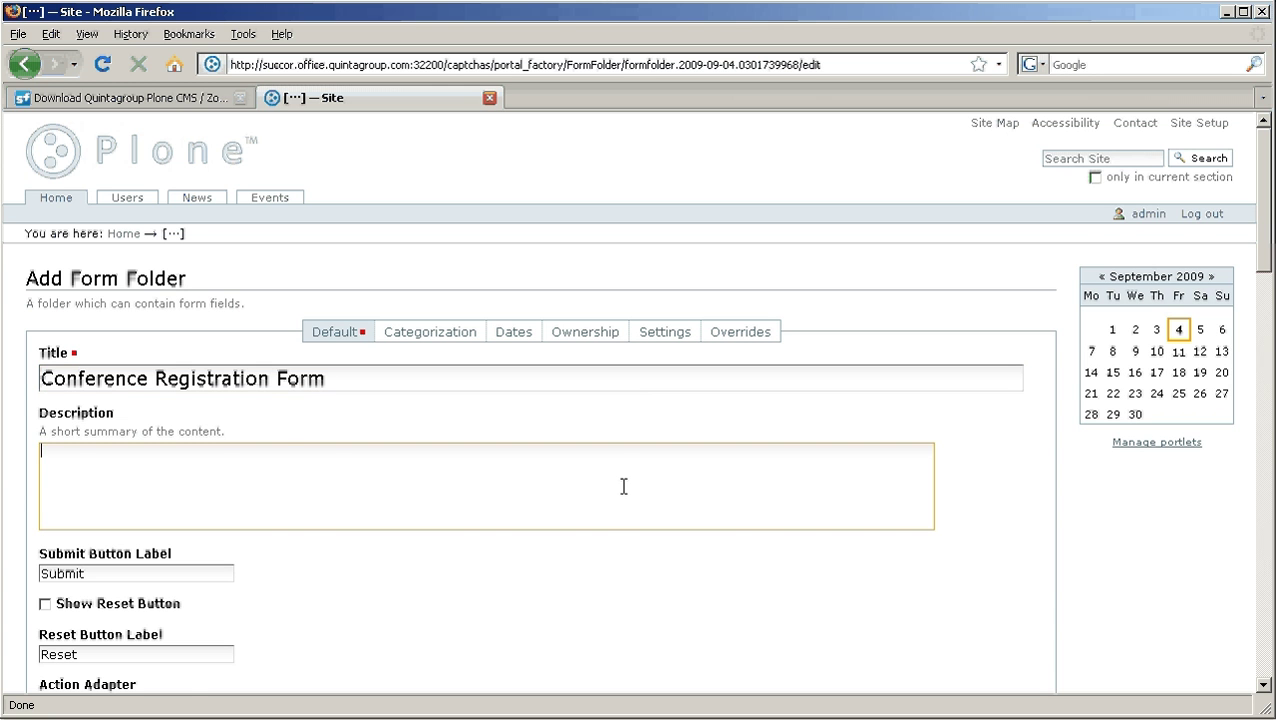
pyautogui.write('Please submit the following registration from')
pyautogui.scroll(-3, 498, 555)
pyautogui.scroll(-15, 502, 578)
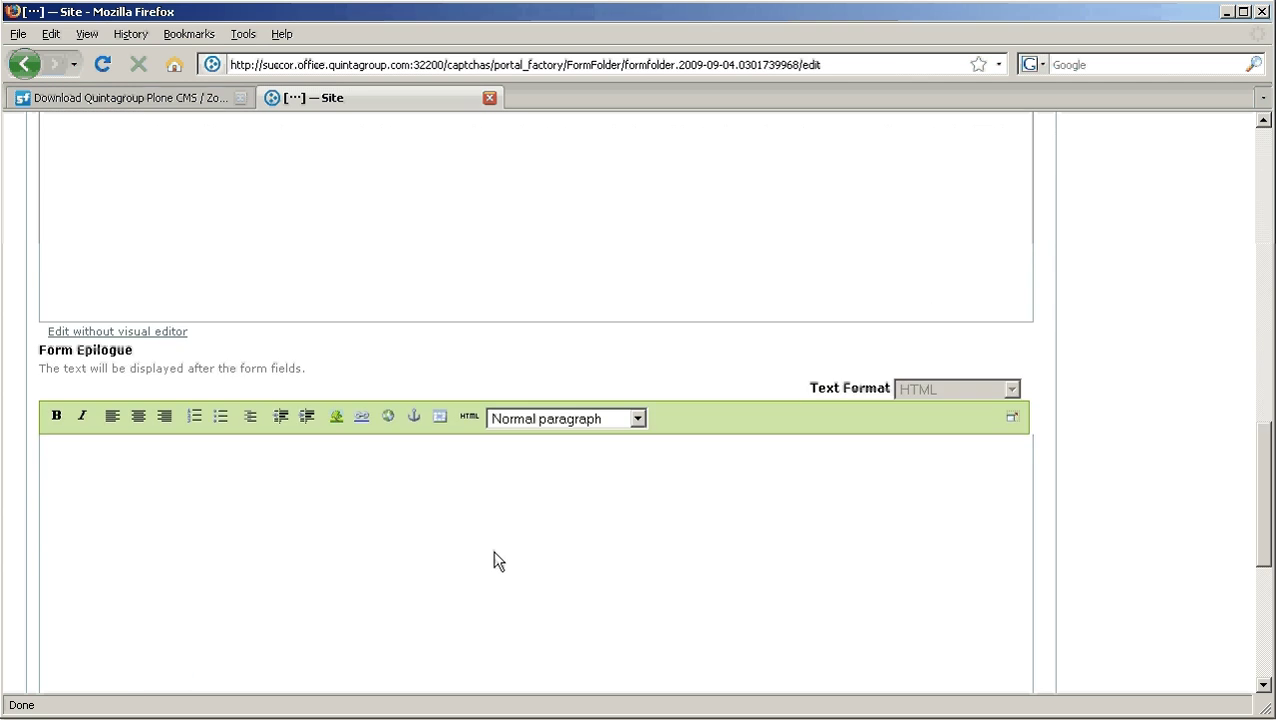
pyautogui.click(62, 515)
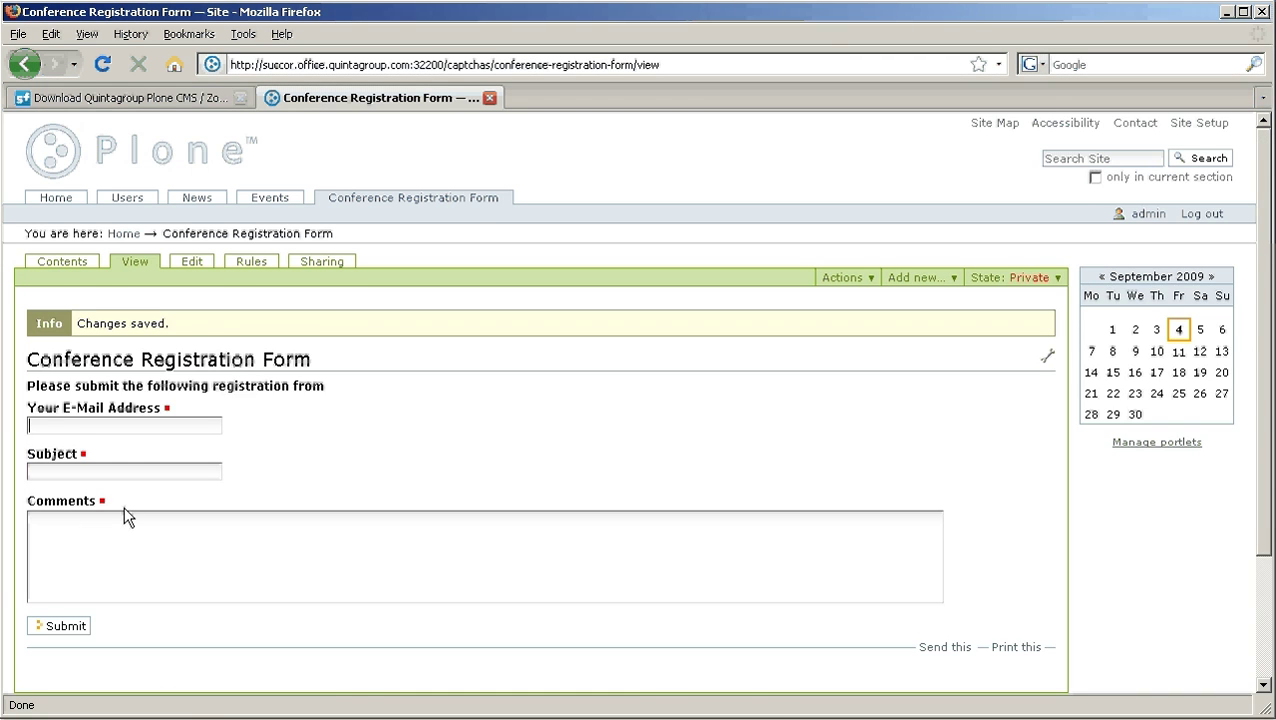
# Step: Add a Captcha Field to the Conference Registration Form, save it and view the form outside quick-edit mode
pyautogui.scroll(-1, 245, 492)
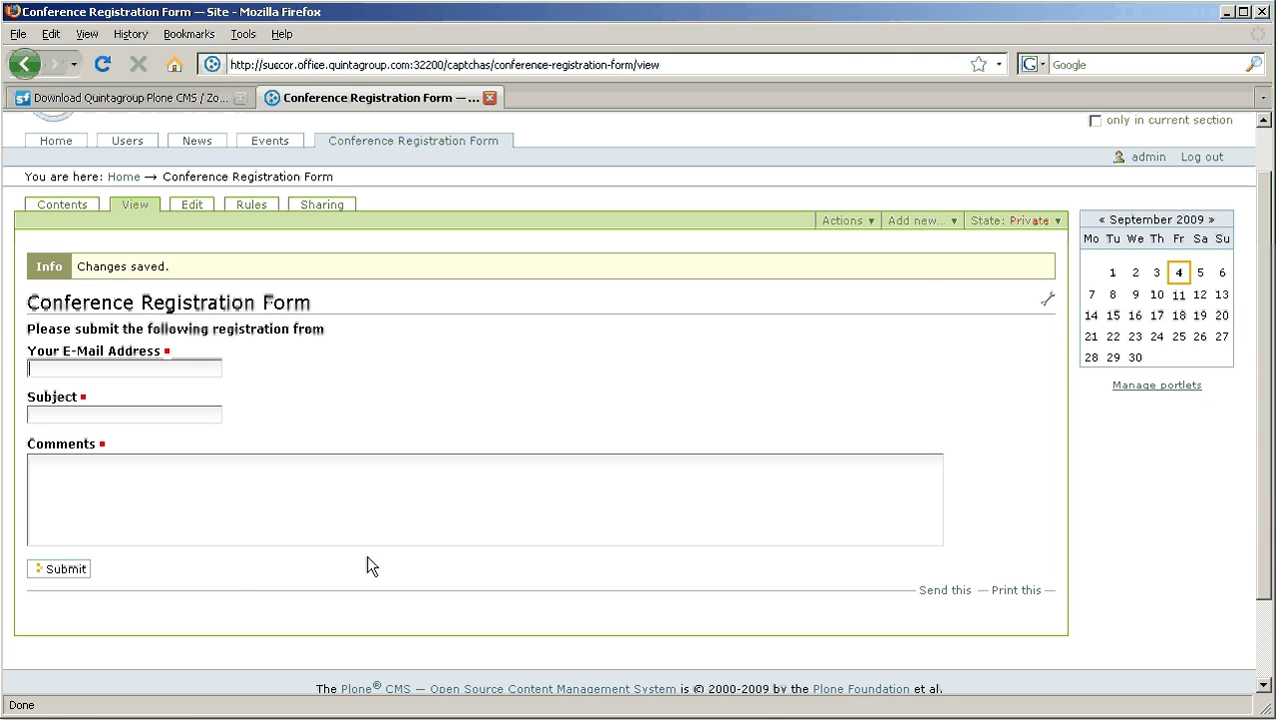
pyautogui.click(955, 226)
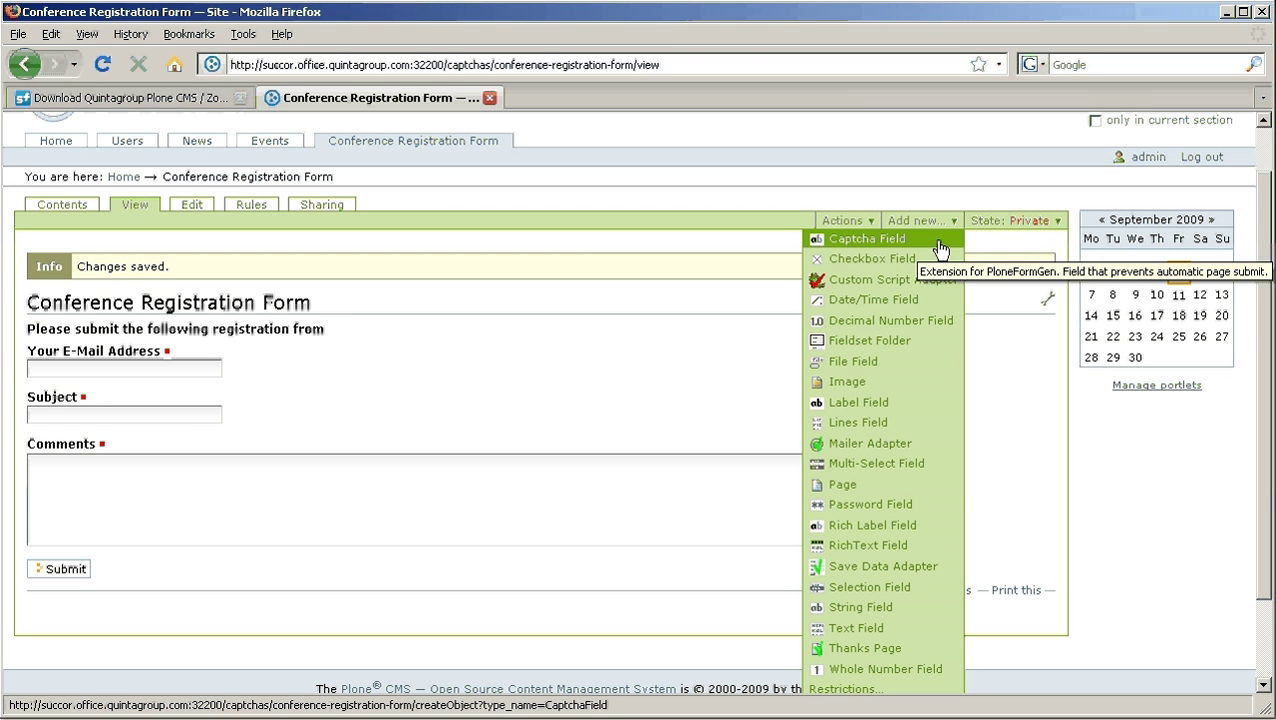
pyautogui.click(940, 246)
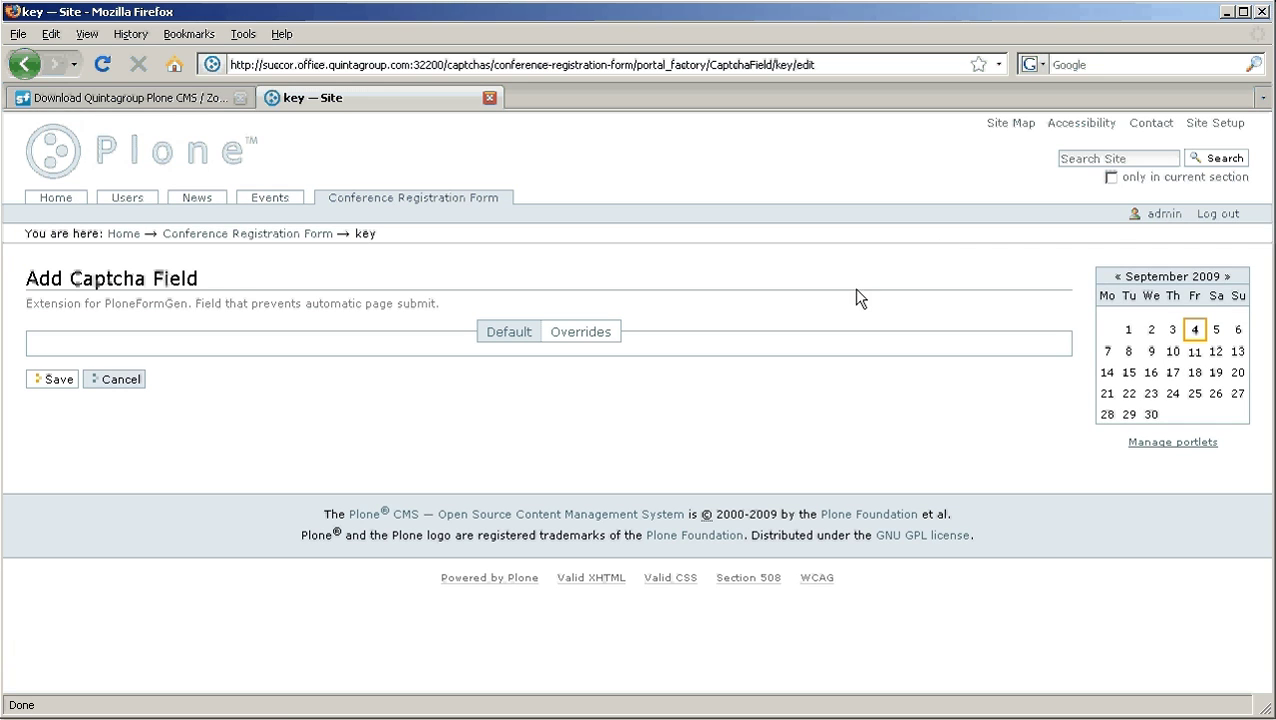
pyautogui.click(55, 381)
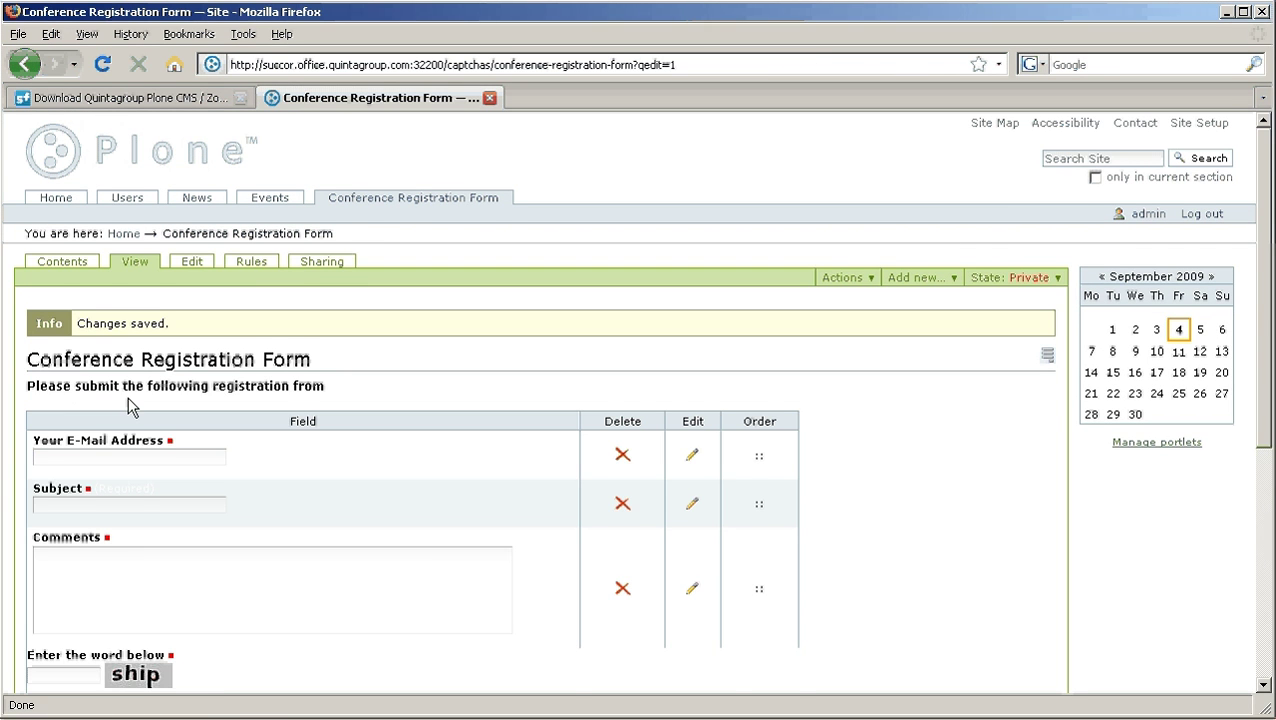
pyautogui.scroll(-1, 128, 397)
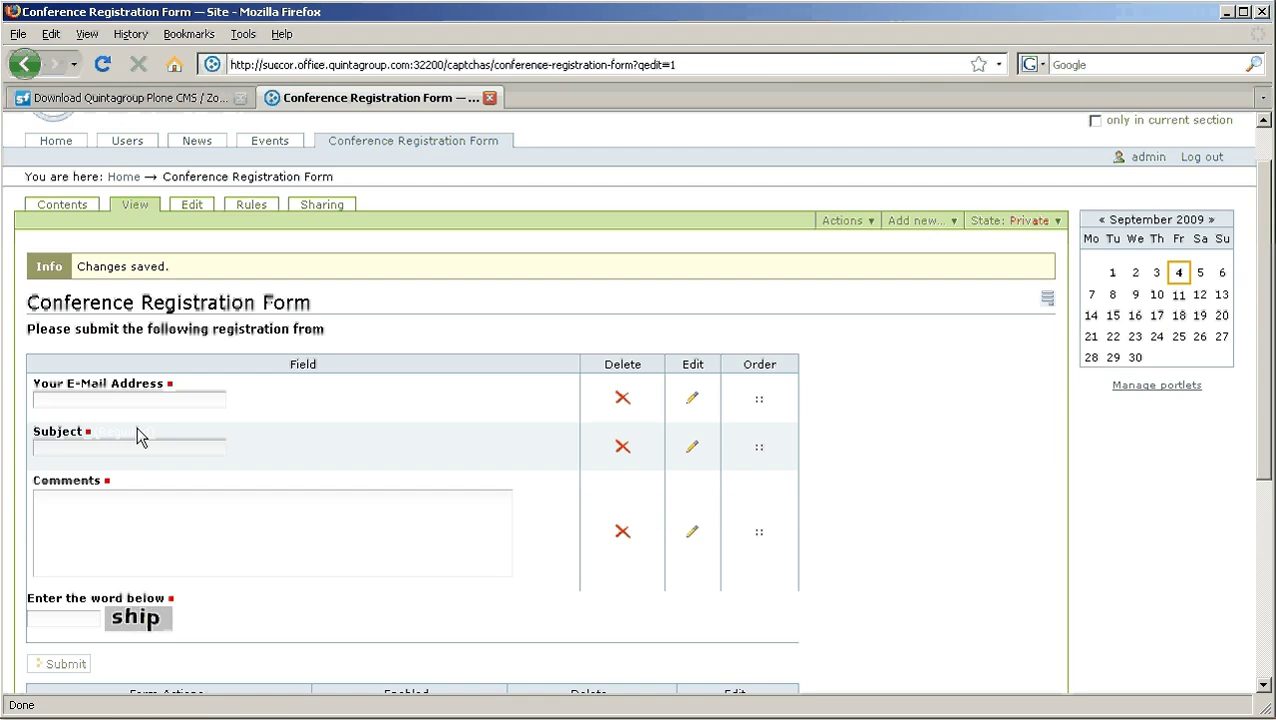
pyautogui.click(423, 144)
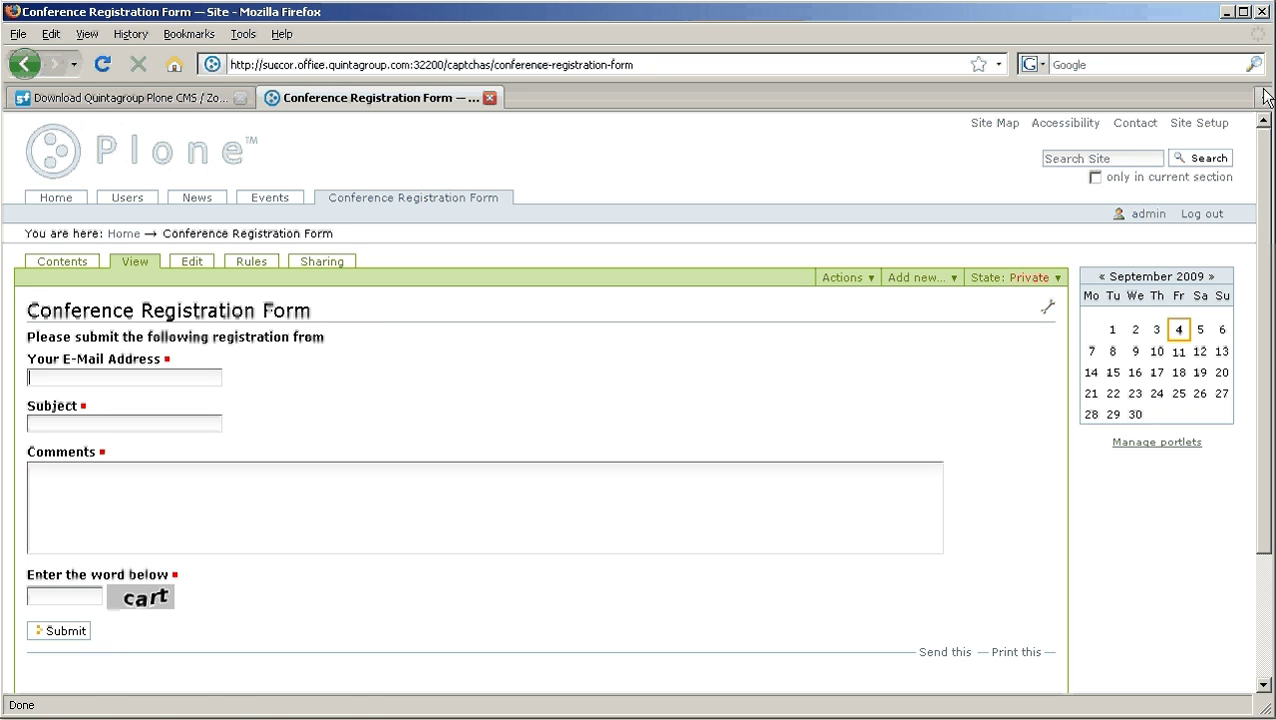
# Step: Open the Plone captchas setup from Site Setup and select the use of dynamic captchas
pyautogui.click(1197, 124)
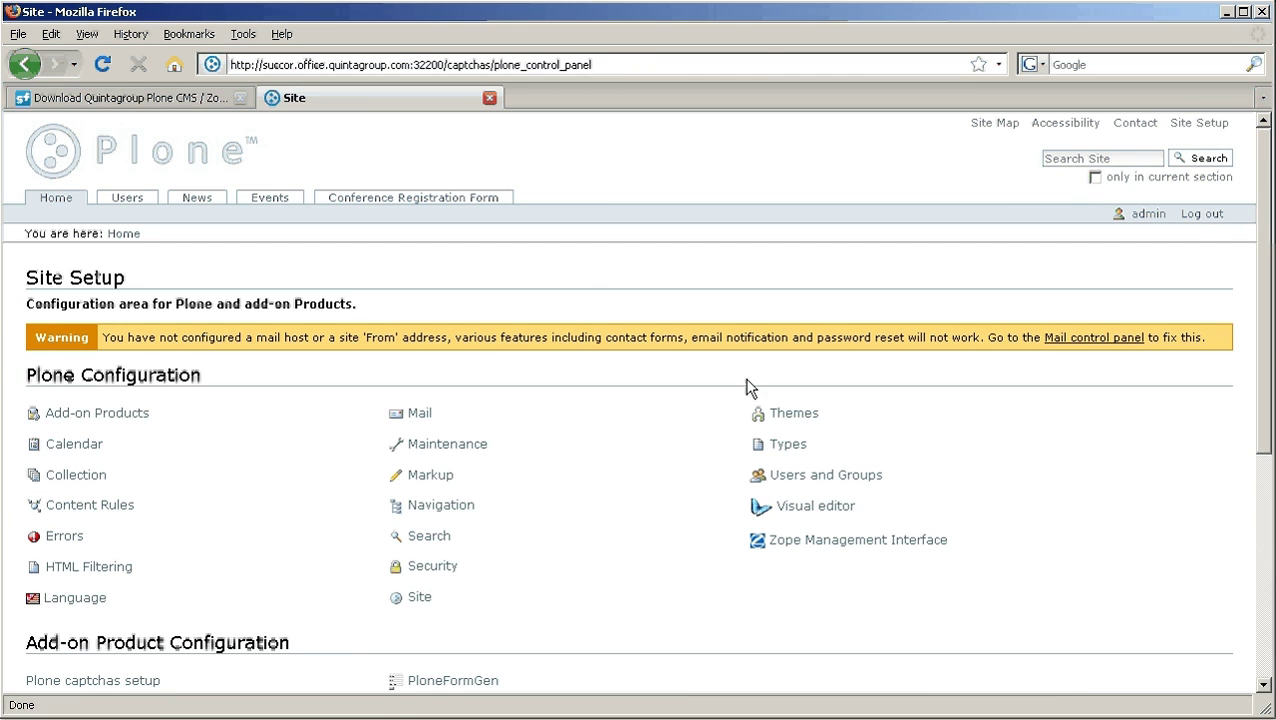
pyautogui.scroll(-1, 285, 580)
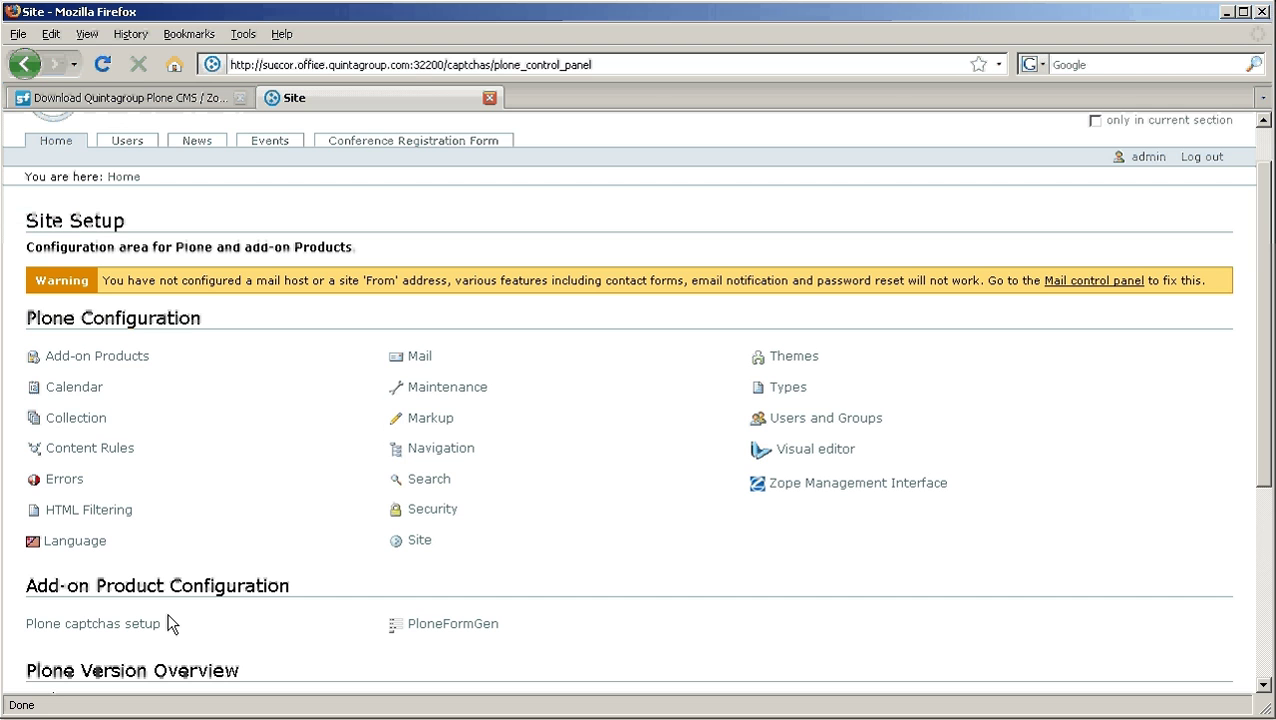
pyautogui.click(88, 628)
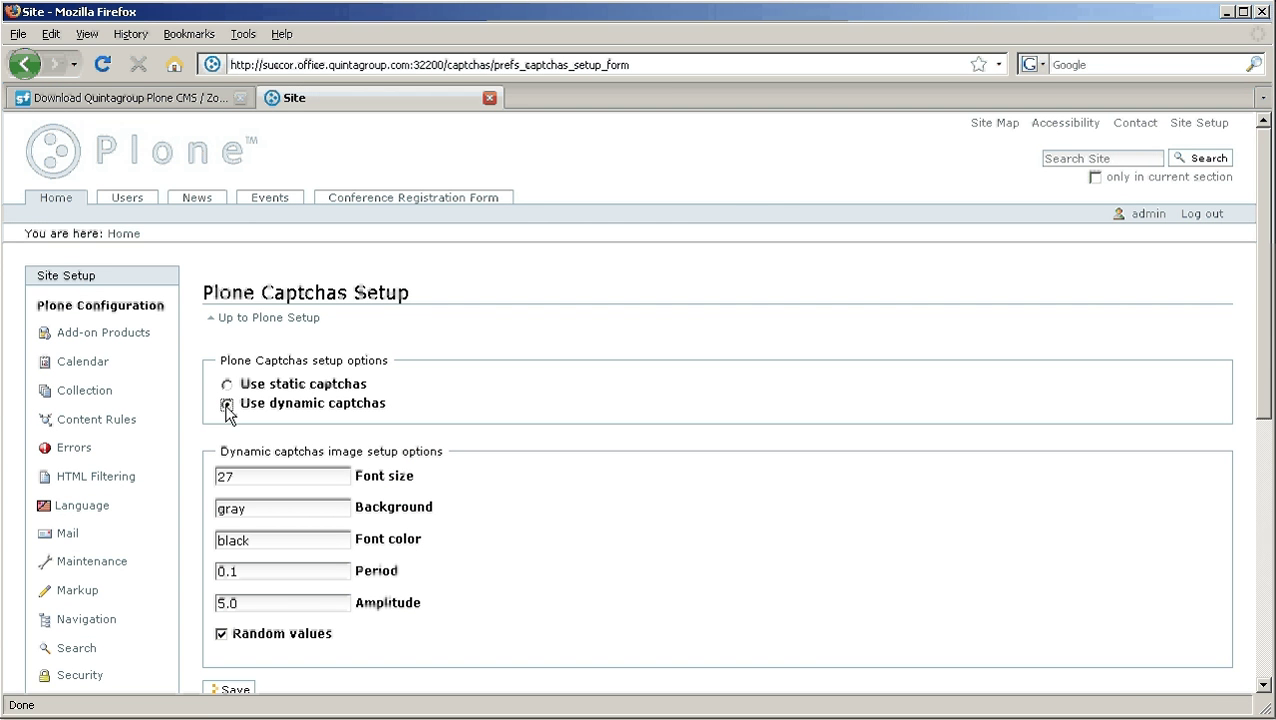
# Step: Set the captcha font color to red, save the setup and view the captcha on the Conference Registration Form
pyautogui.scroll(-1, 452, 484)
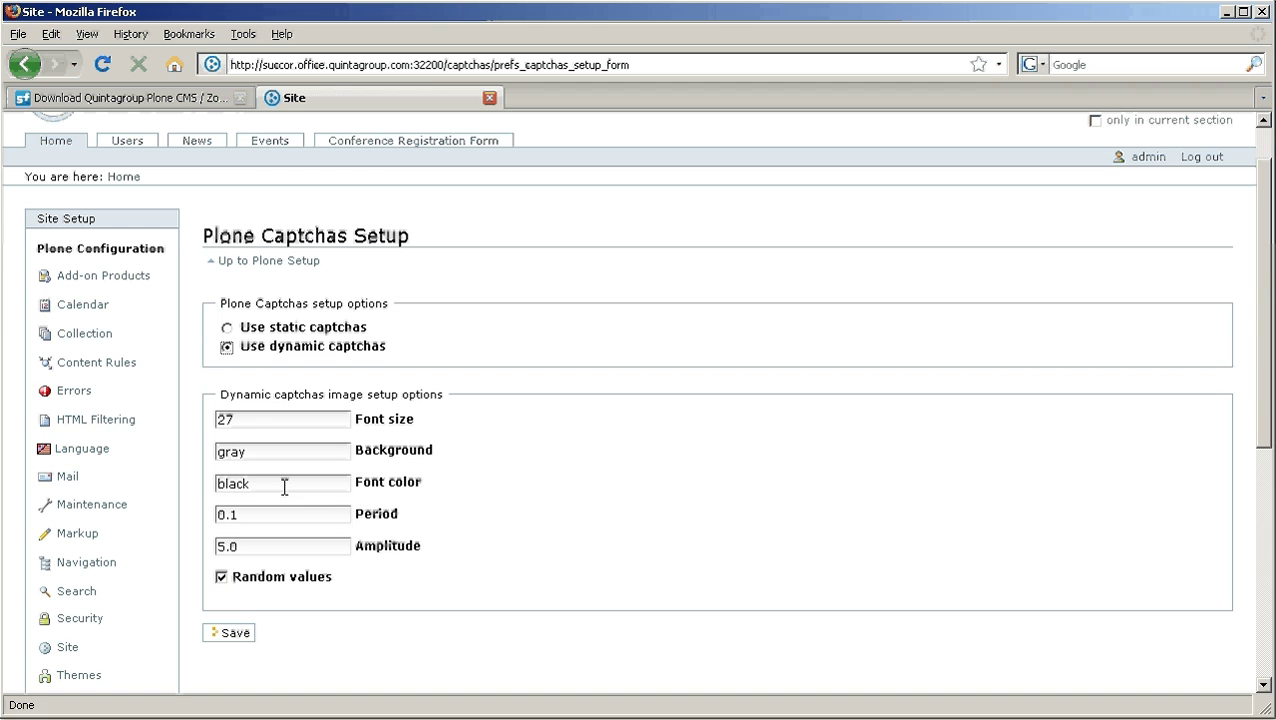
pyautogui.moveTo(276, 485); pyautogui.dragTo(204, 486)
pyautogui.write('red')
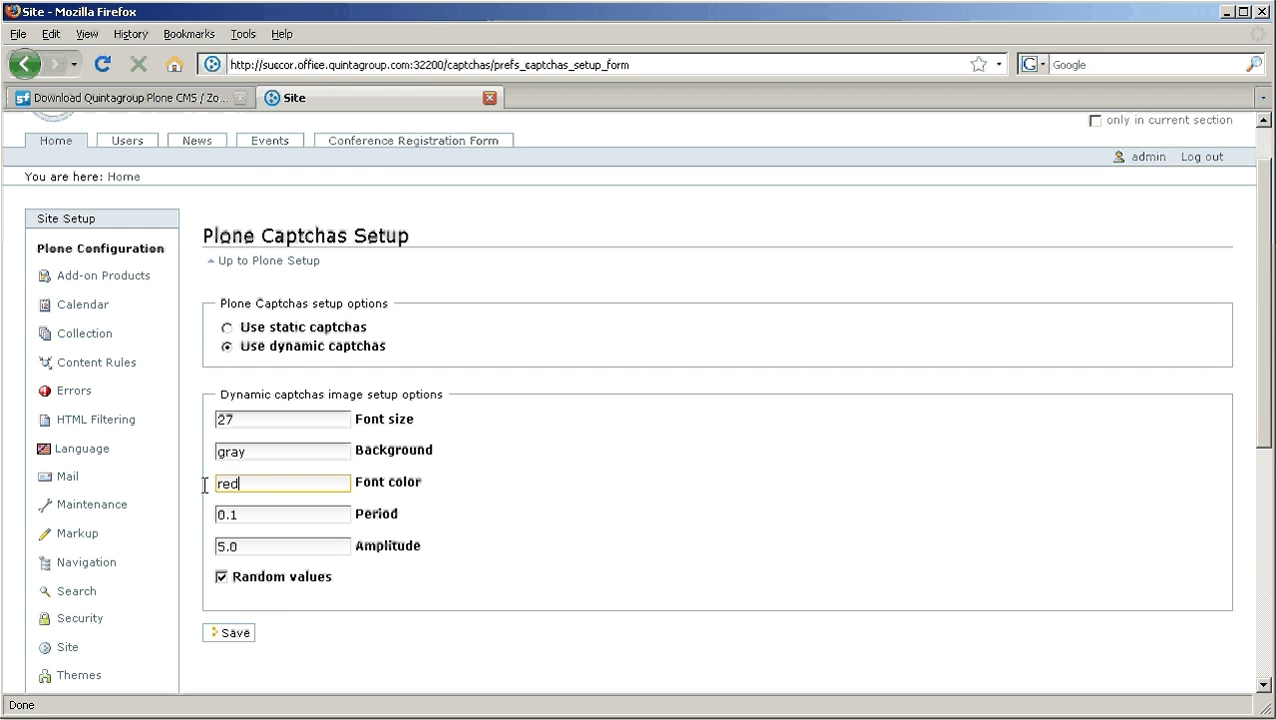
pyautogui.click(233, 638)
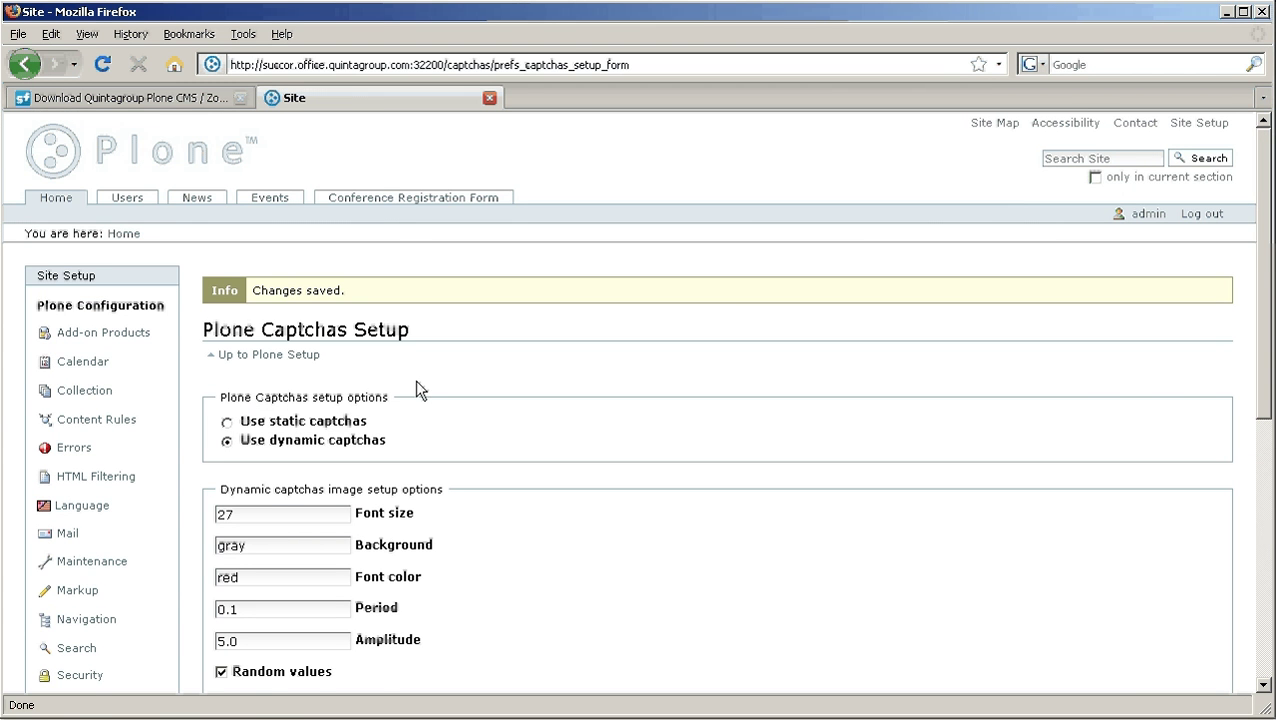
pyautogui.click(384, 197)
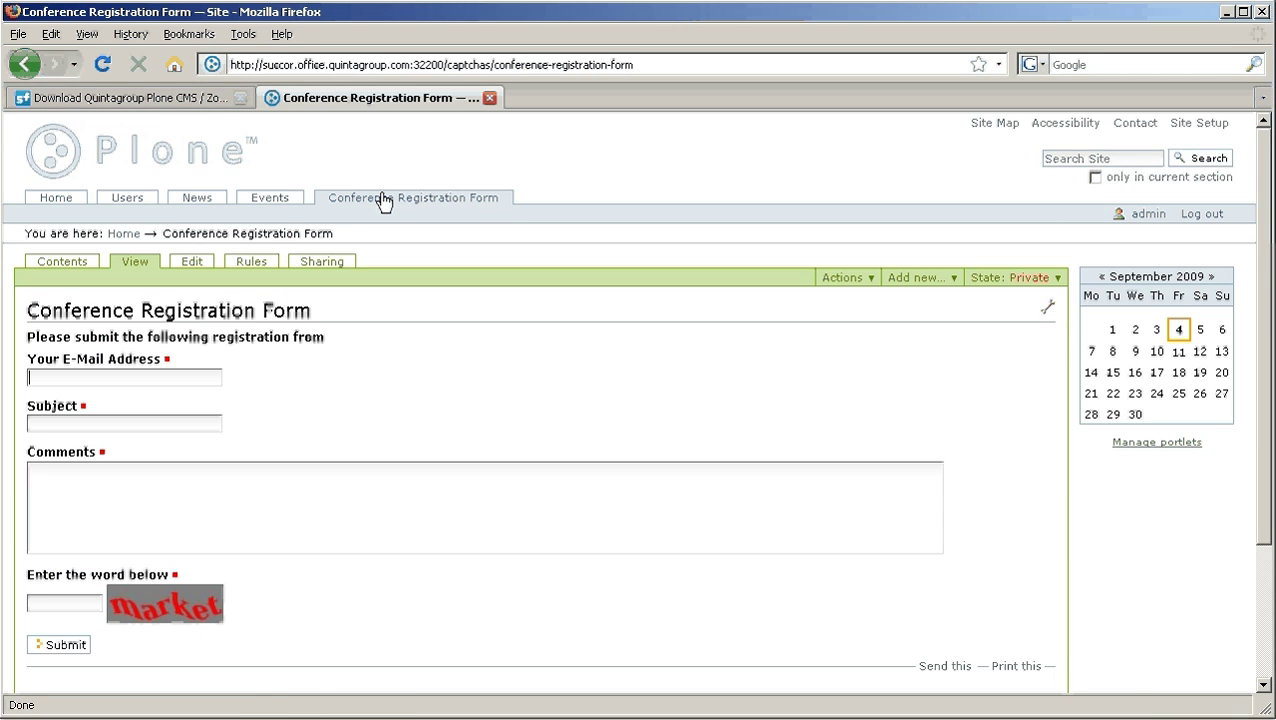
pyautogui.scroll(-1, 370, 525)
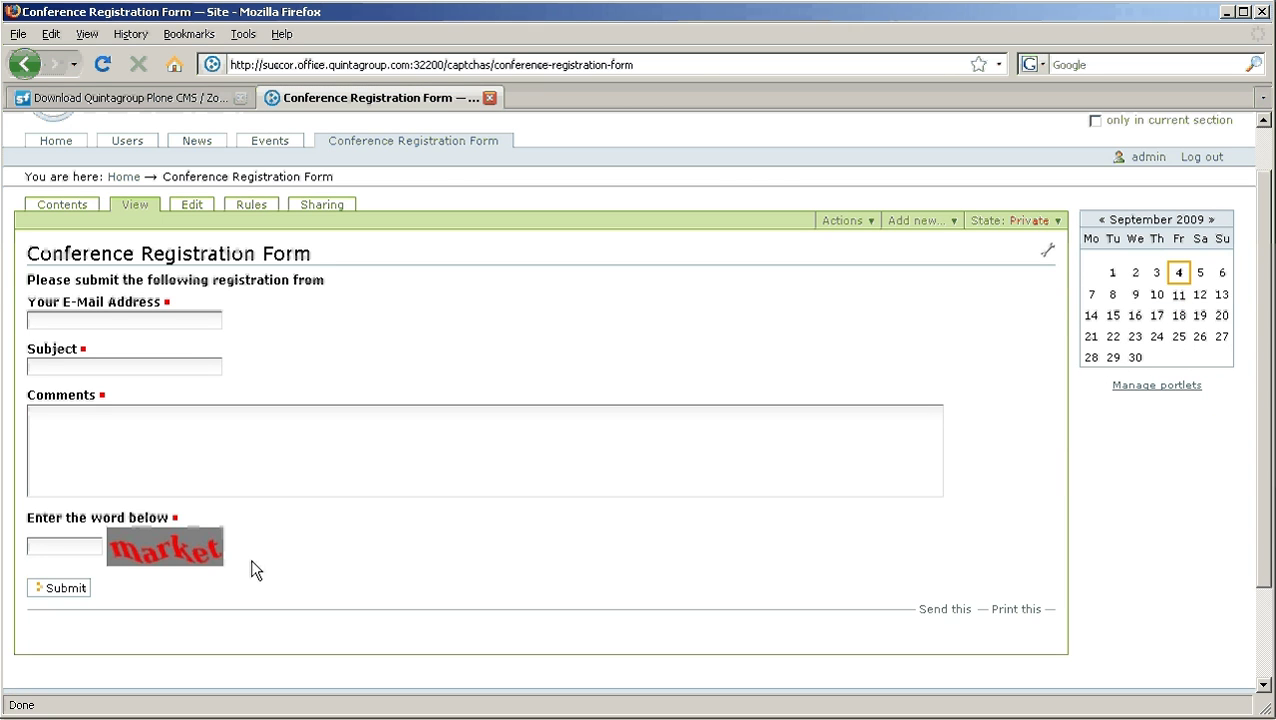